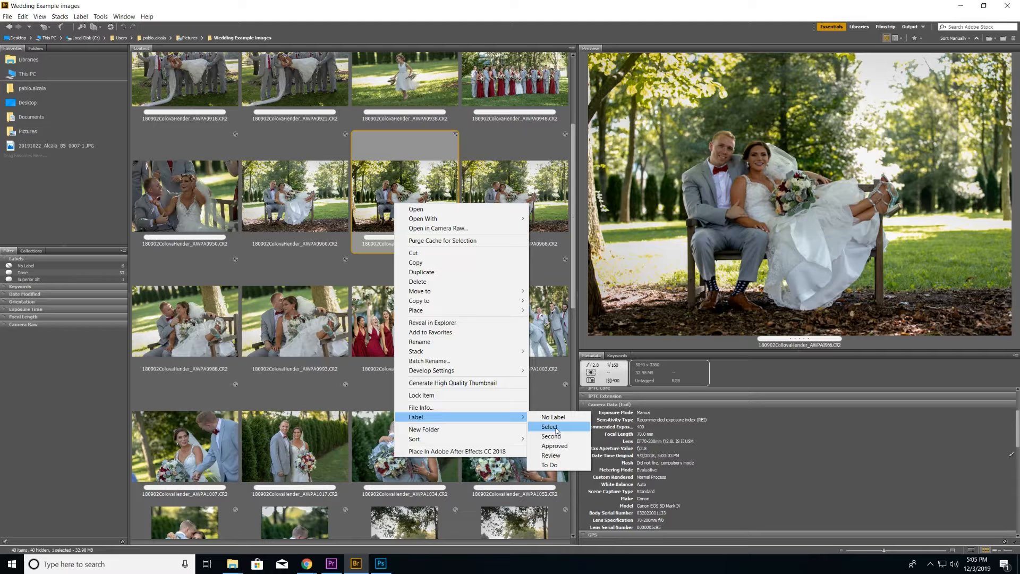
# Apply the Select label to the bench portrait AWPA0966.
pyautogui.click(556, 428)
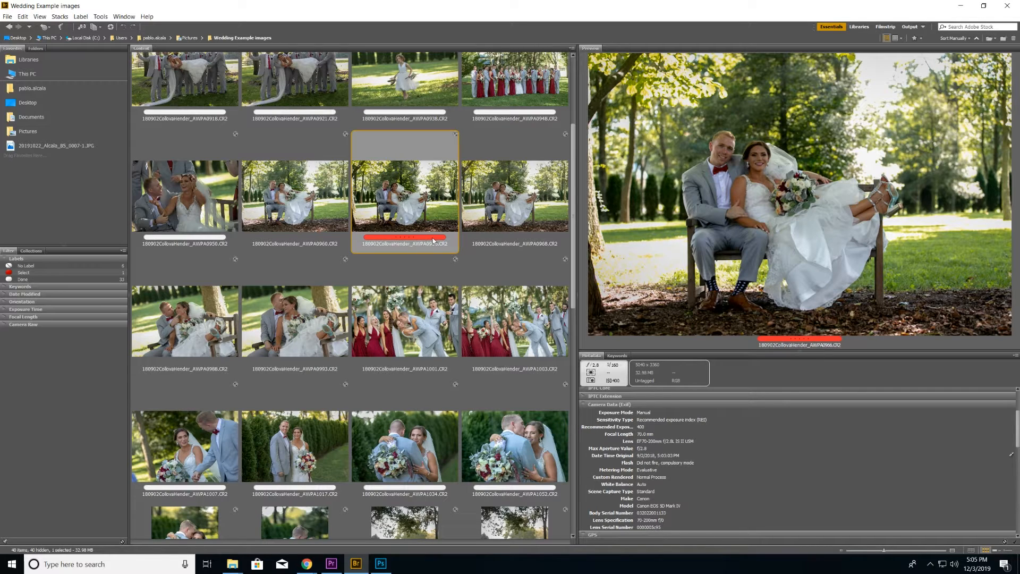
pyautogui.click(470, 234)
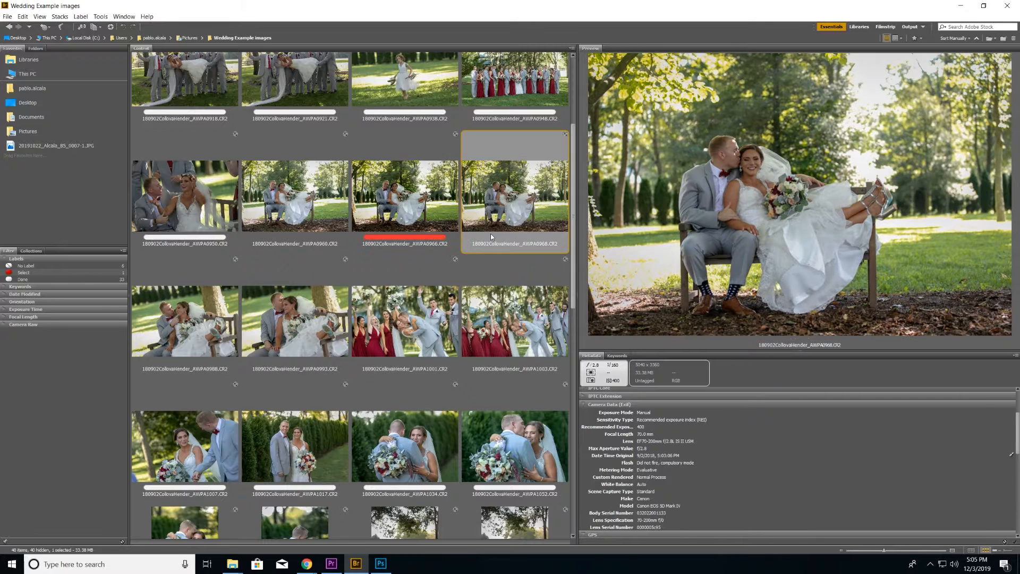
pyautogui.rightClick(487, 234)
# Open the photos AWPA0966, AWPA0993 and AWPA1001 together in Camera Raw.
pyautogui.click(376, 212)
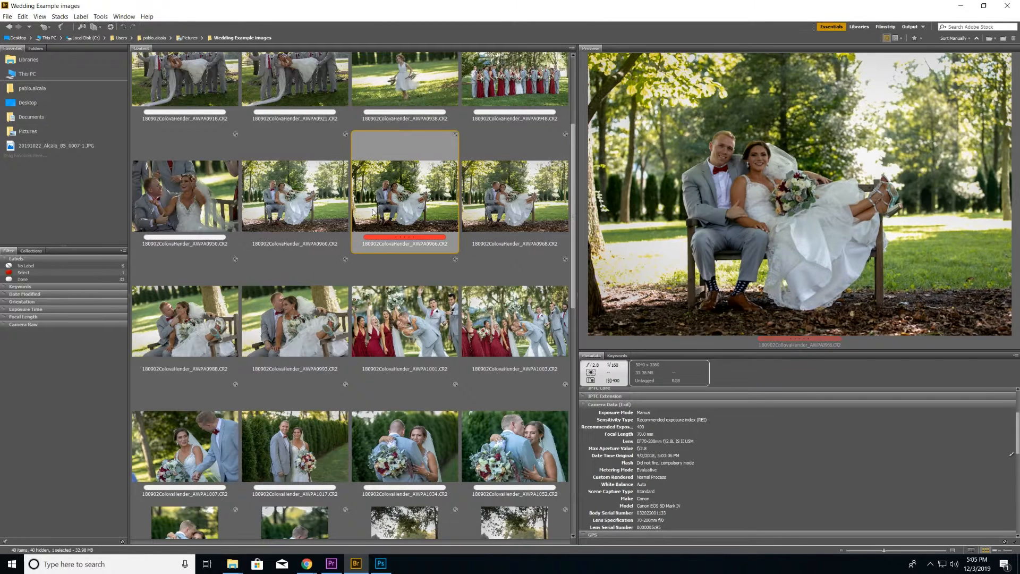
pyautogui.keyDown('ctrl'); pyautogui.click(354, 336); pyautogui.keyUp('ctrl')
pyautogui.keyDown('ctrl'); pyautogui.click(295, 322); pyautogui.keyUp('ctrl')
pyautogui.rightClick(421, 200)
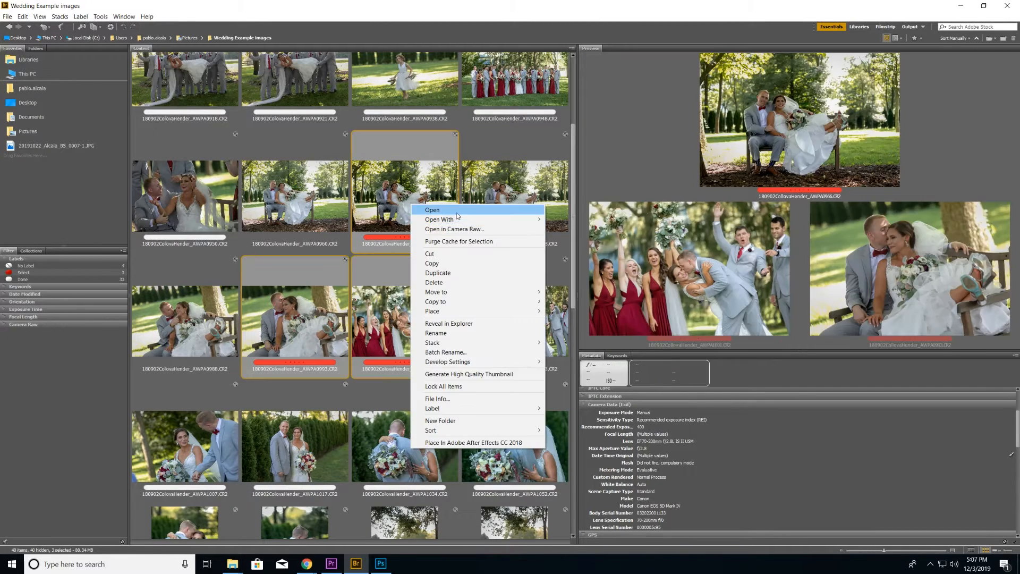
pyautogui.click(454, 210)
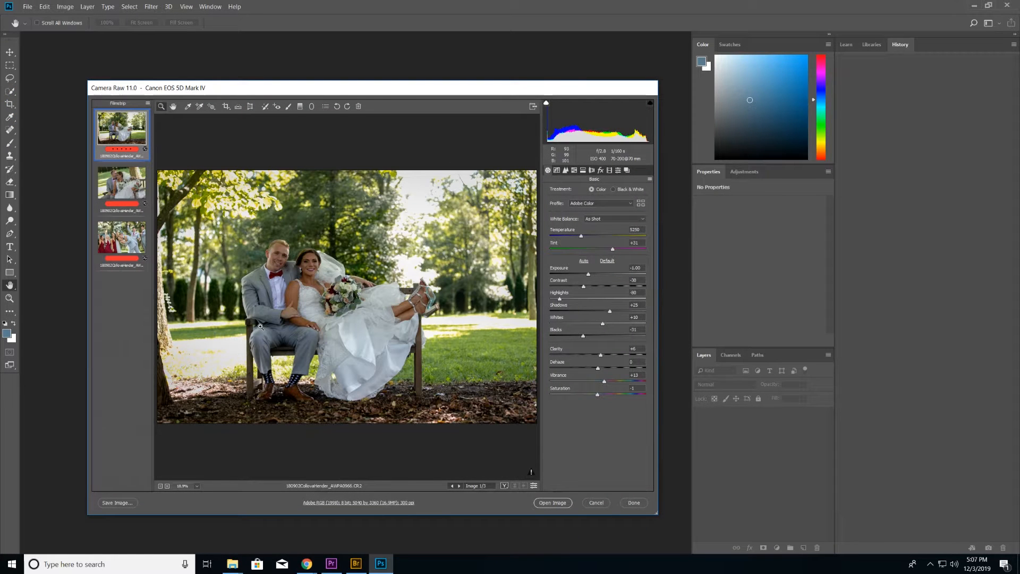
# Look through the three opened photos in Camera Raw, returning to the bench portrait.
pyautogui.click(138, 199)
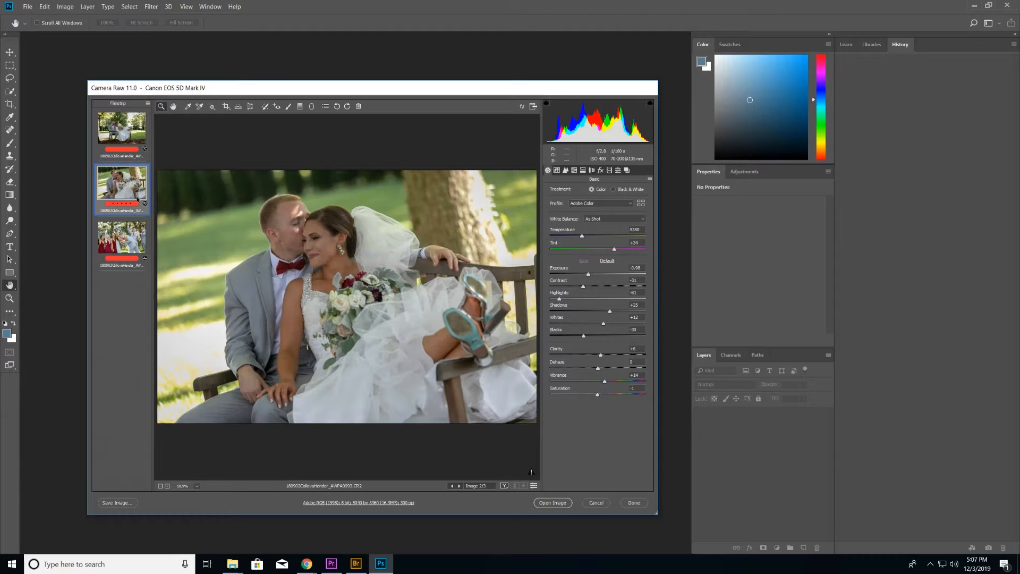
pyautogui.click(121, 260)
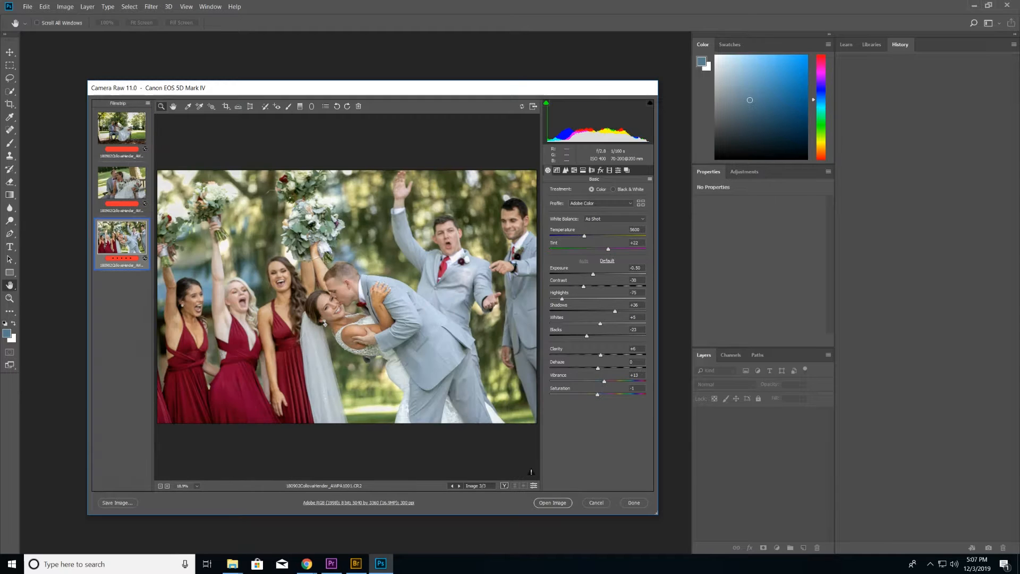
pyautogui.click(117, 127)
pyautogui.click(123, 186)
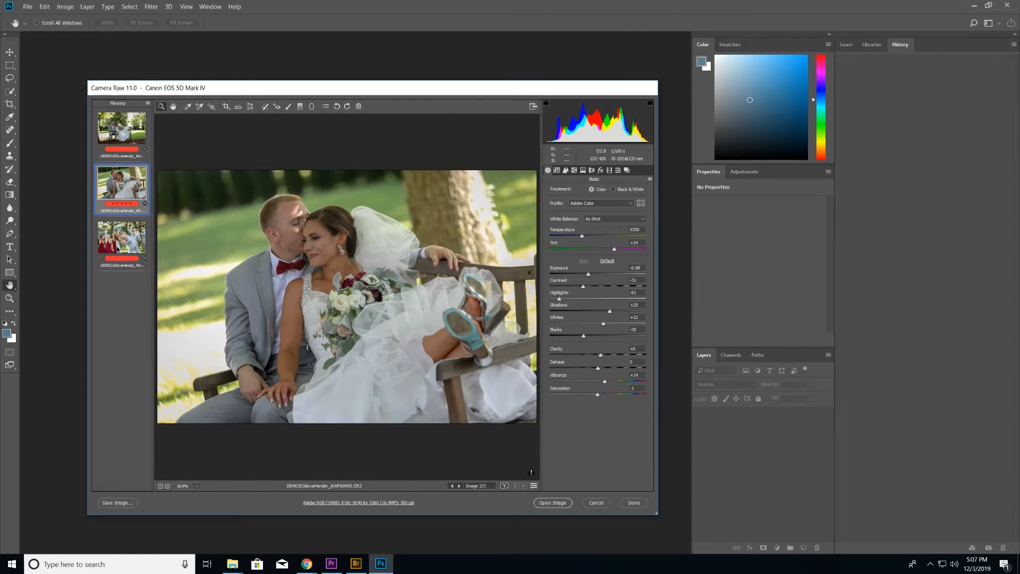
pyautogui.click(121, 236)
pyautogui.click(120, 130)
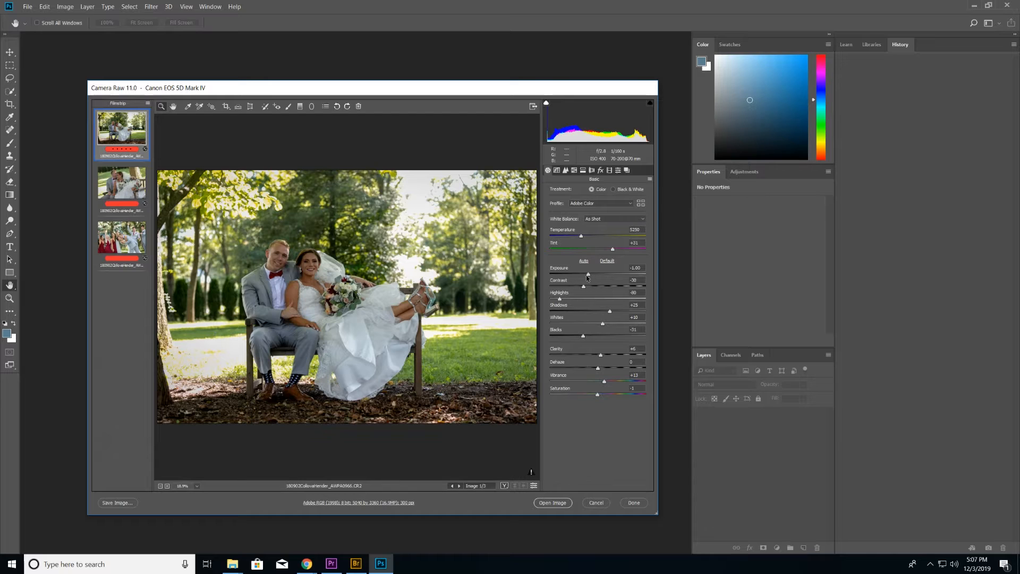
# Set the bench portrait's exposure to -0.15, raise the highlights slightly, fine-tune the blacks, and check its lens corrections.
pyautogui.moveTo(587, 277); pyautogui.dragTo(597, 276)
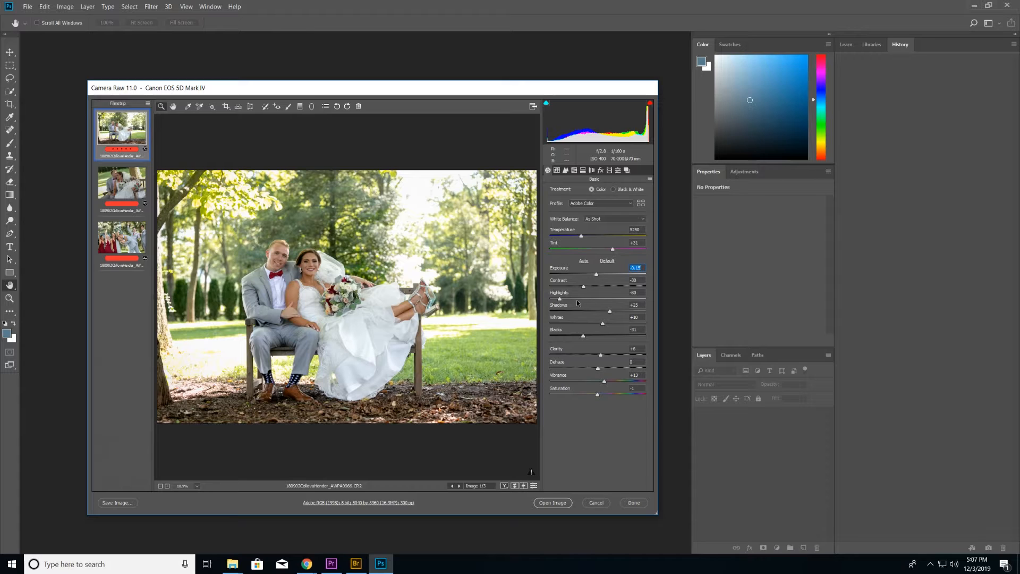
pyautogui.moveTo(558, 300)
pyautogui.mouseDown()
pyautogui.moveTo(611, 300)
pyautogui.moveTo(558, 299)
pyautogui.moveTo(599, 299)
pyautogui.moveTo(567, 297)
pyautogui.mouseUp()
pyautogui.moveTo(583, 336); pyautogui.dragTo(584, 335)
pyautogui.click(591, 171)
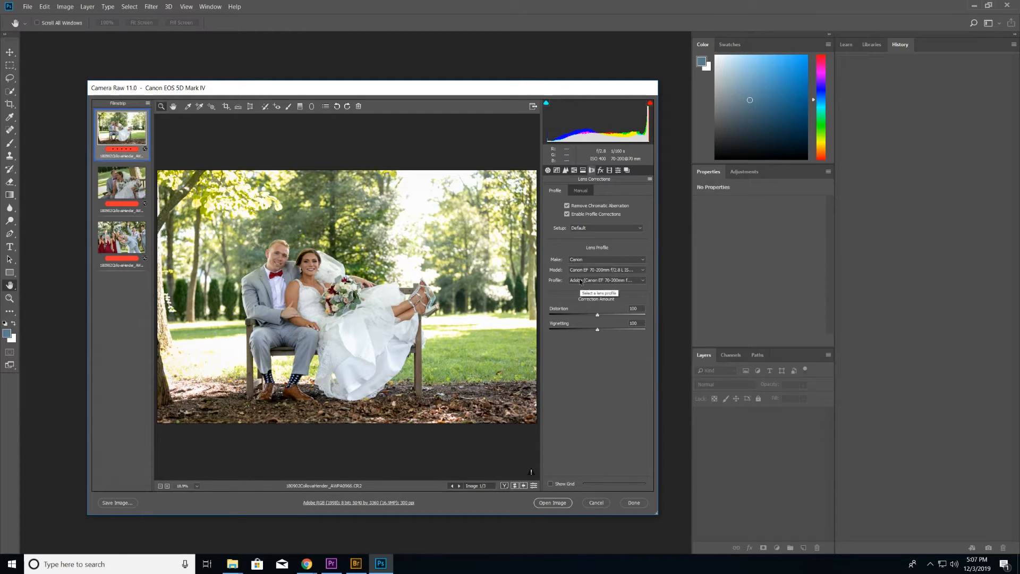
# Adjust the bench portrait's parametric tone curve to Highlights -22, Lights -4, Darks +4 and Shadows -14.
pyautogui.click(556, 170)
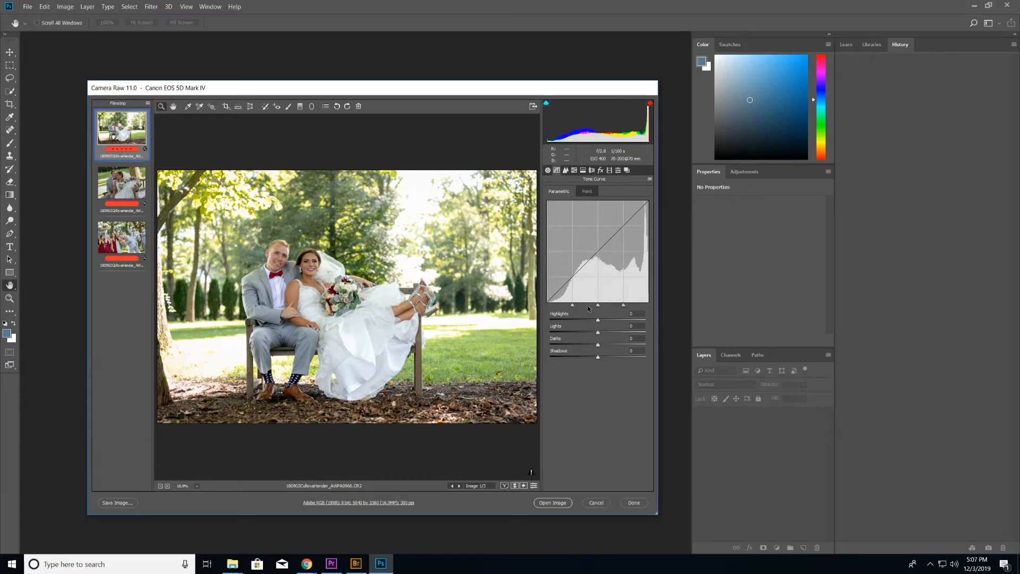
pyautogui.moveTo(600, 322)
pyautogui.mouseDown()
pyautogui.moveTo(617, 315)
pyautogui.moveTo(561, 317)
pyautogui.moveTo(589, 314)
pyautogui.mouseUp()
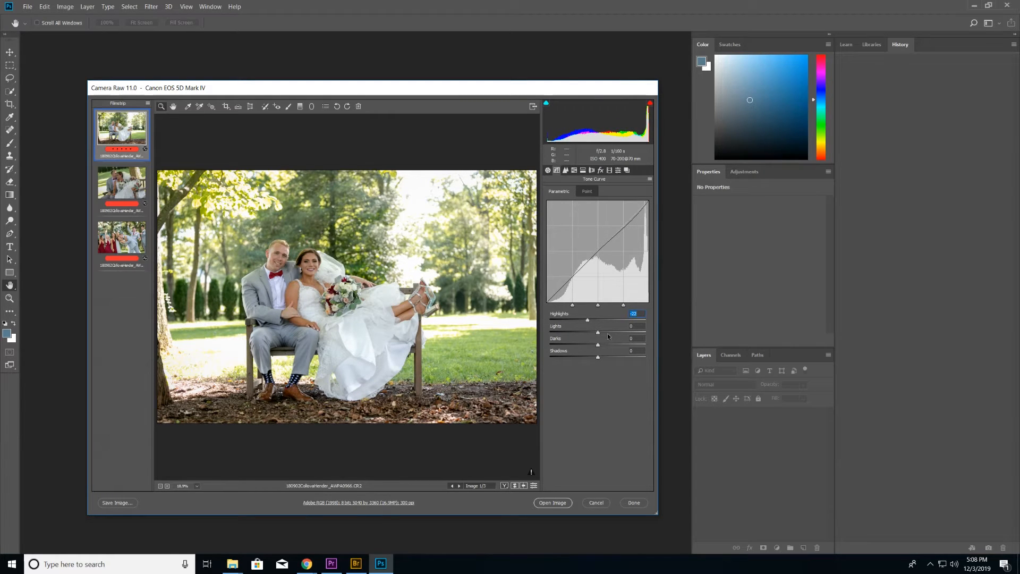
pyautogui.moveTo(600, 349); pyautogui.dragTo(580, 338)
pyautogui.moveTo(589, 360)
pyautogui.mouseDown()
pyautogui.moveTo(615, 343)
pyautogui.moveTo(599, 344)
pyautogui.mouseUp()
pyautogui.moveTo(598, 332); pyautogui.dragTo(596, 334)
# Review the other two photos and open the adjusted bench portrait in Photoshop.
pyautogui.click(123, 185)
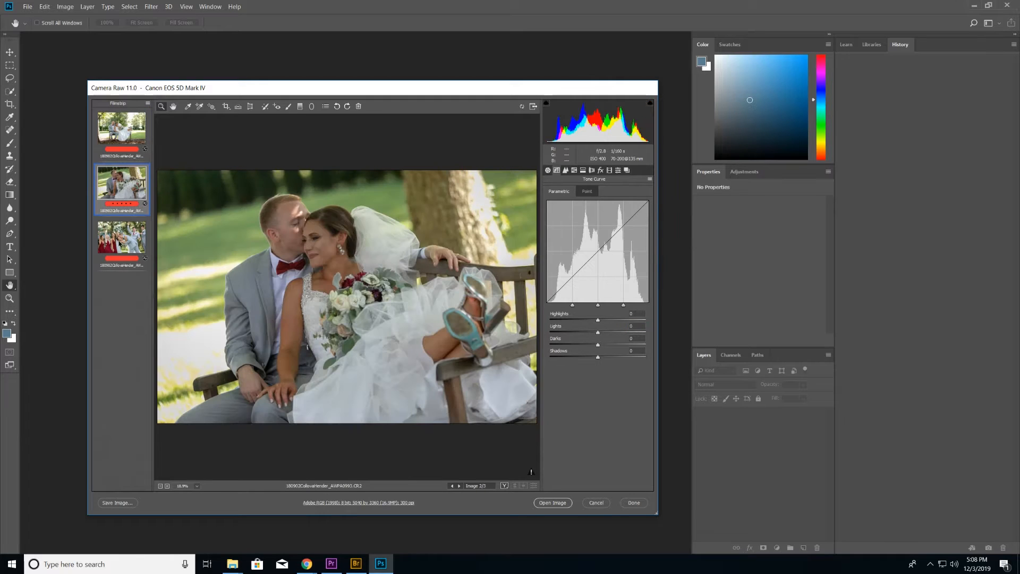
pyautogui.click(121, 247)
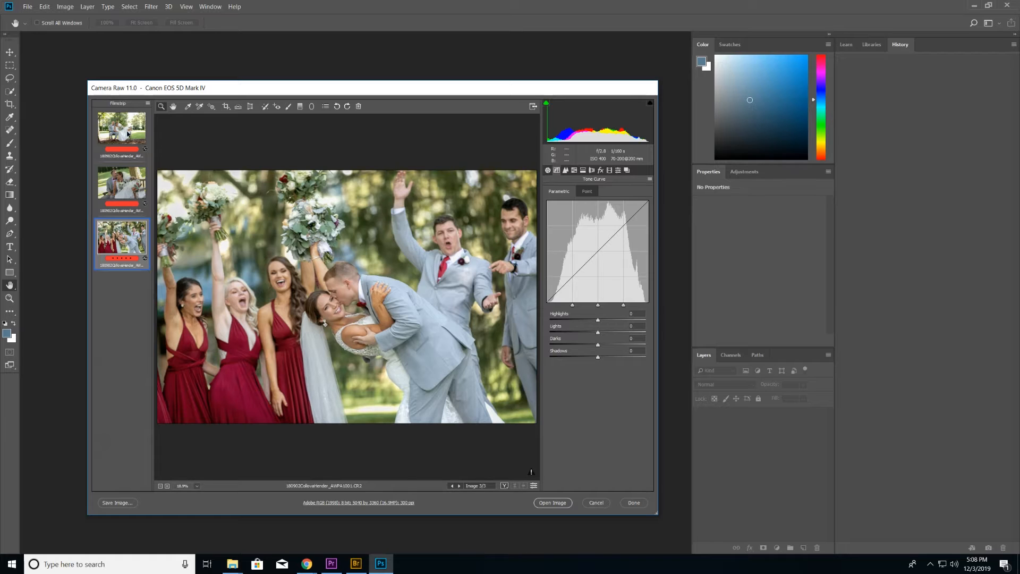
pyautogui.click(128, 142)
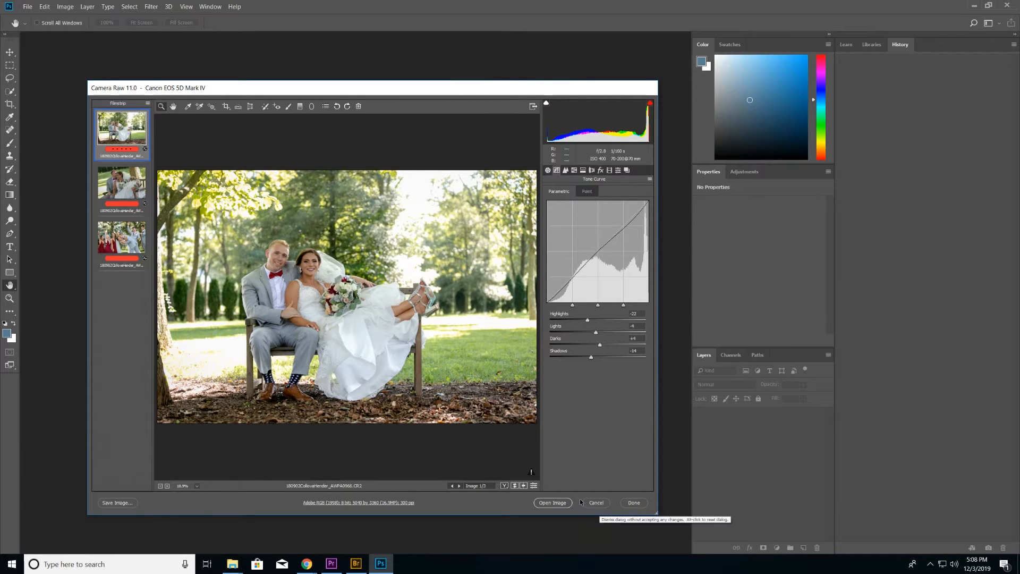
pyautogui.click(548, 504)
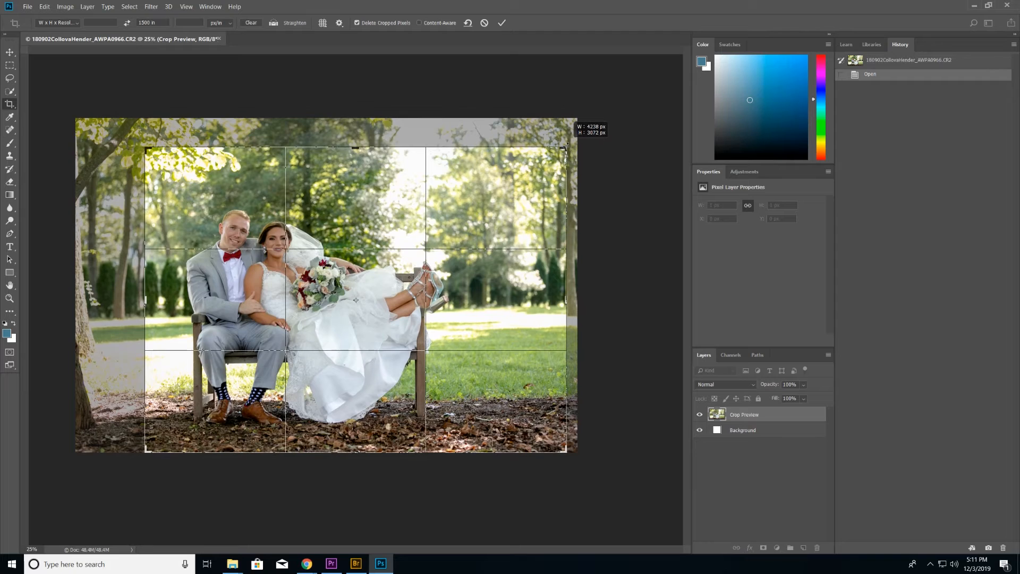
# Crop the bench portrait to about 4446 × 3224 px, trimming both sides and the upper edge.
pyautogui.moveTo(585, 129); pyautogui.dragTo(567, 146)
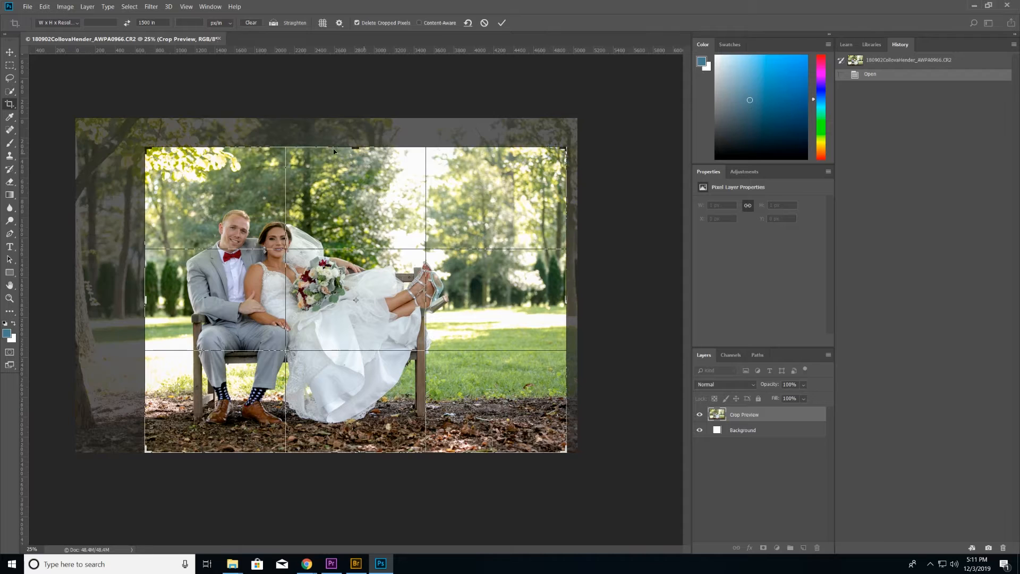
pyautogui.moveTo(142, 150); pyautogui.dragTo(132, 141)
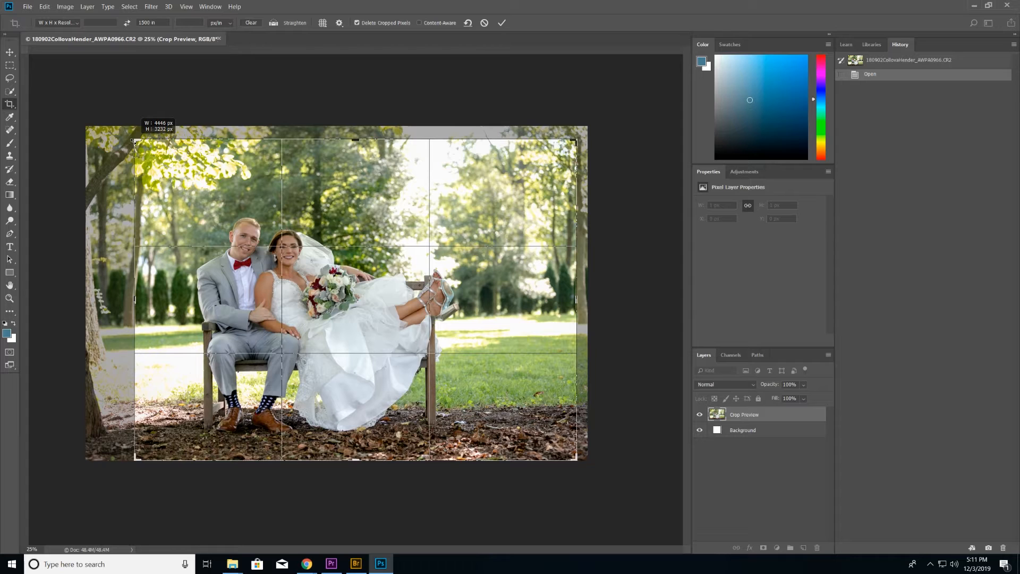
pyautogui.moveTo(133, 141); pyautogui.dragTo(136, 142)
pyautogui.hotkey('ctrl', 'r')
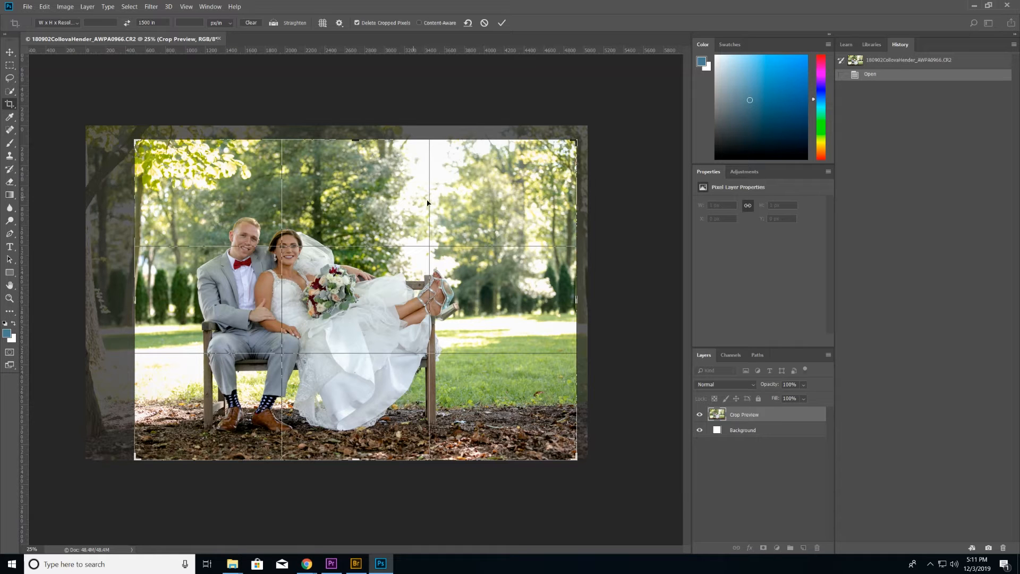
pyautogui.press('Return')
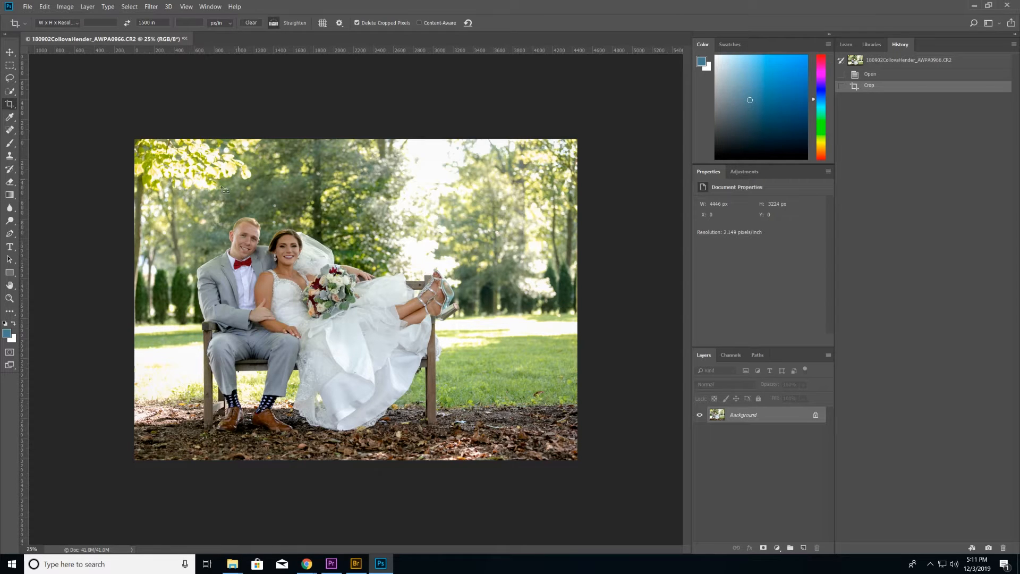
# Straighten the photo along the far edge of the lawn behind the couple and apply the crop.
pyautogui.moveTo(145, 327); pyautogui.dragTo(569, 326)
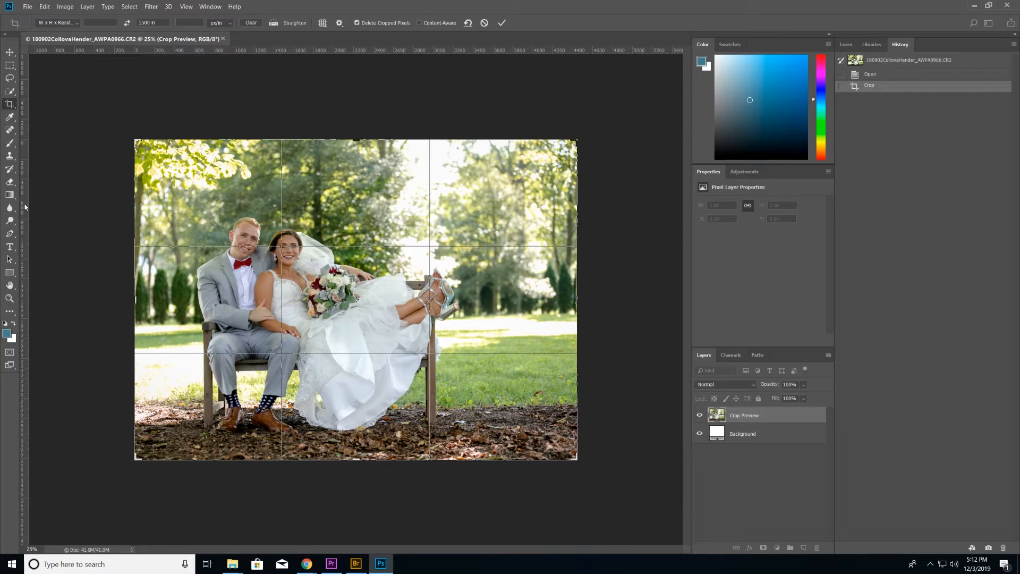
pyautogui.click(45, 6)
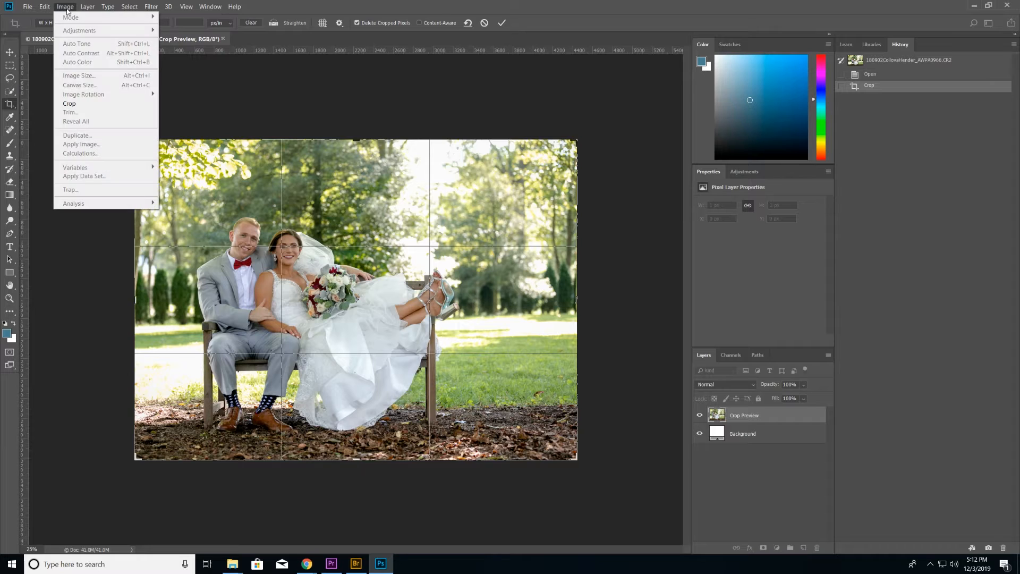
pyautogui.click(10, 106)
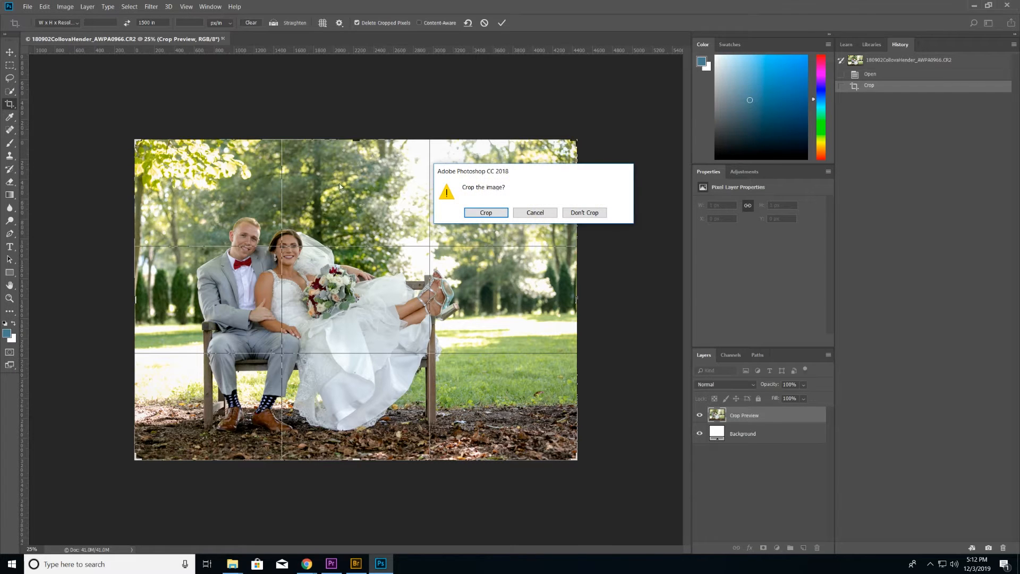
pyautogui.click(490, 216)
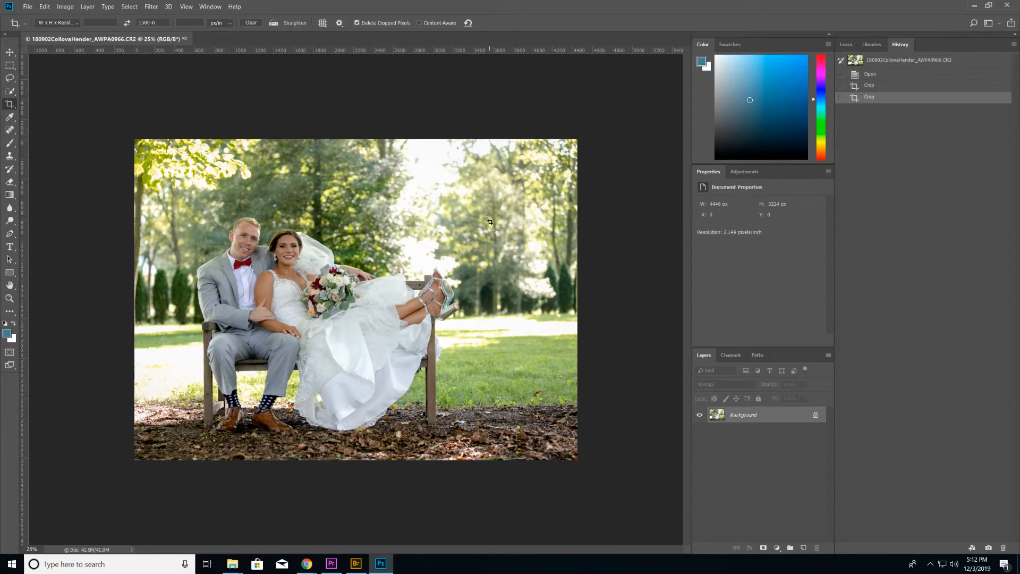
# Resize the cropped photo to a width of 1500 px with proportions kept.
pyautogui.click(69, 7)
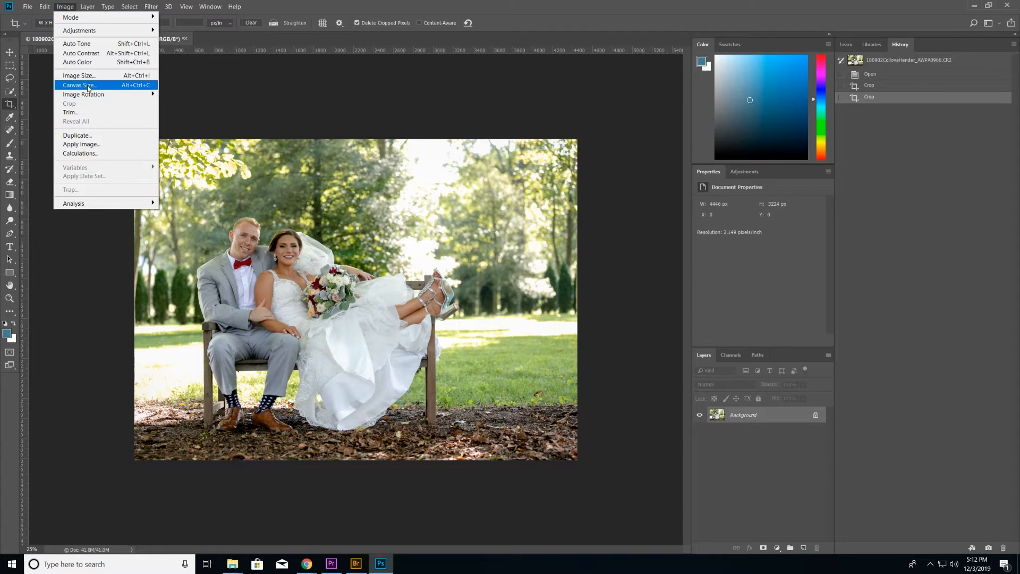
pyautogui.click(68, 7)
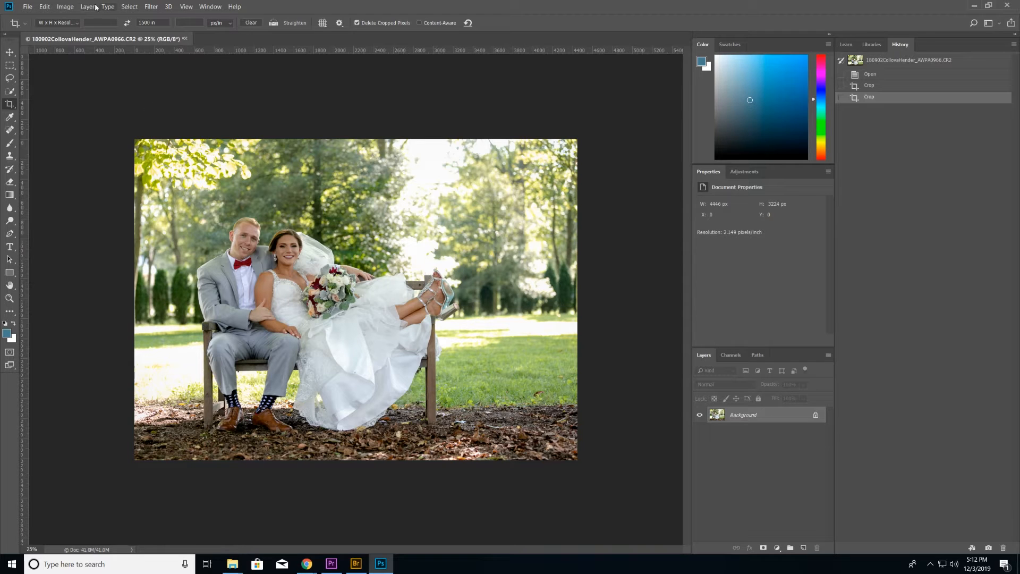
pyautogui.click(62, 8)
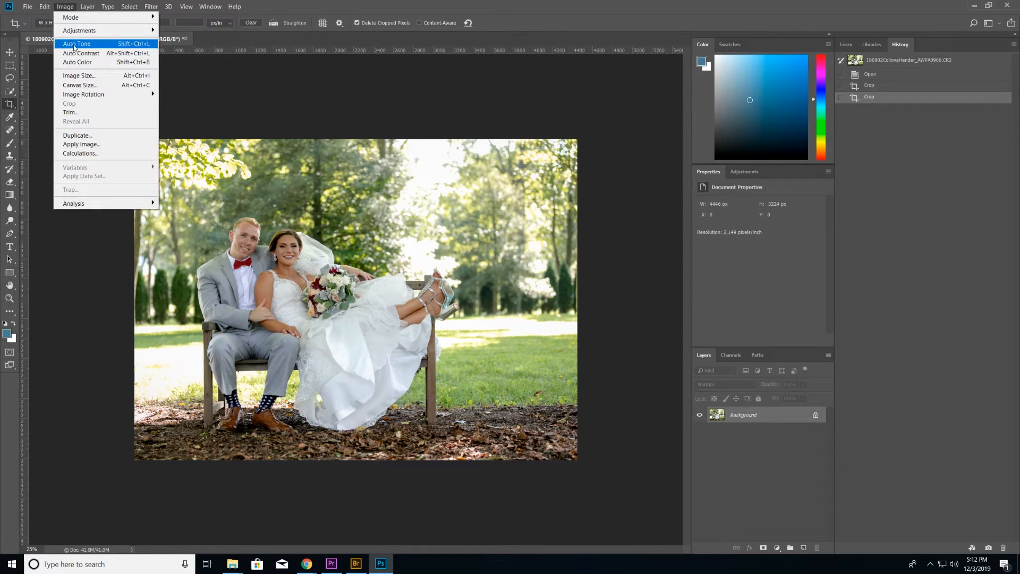
pyautogui.click(74, 78)
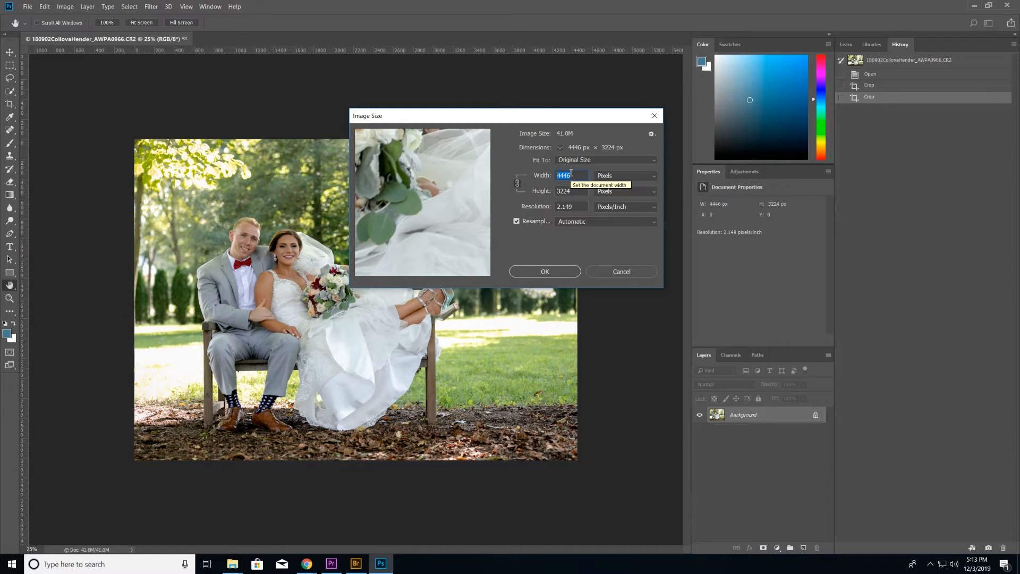
pyautogui.write('1')
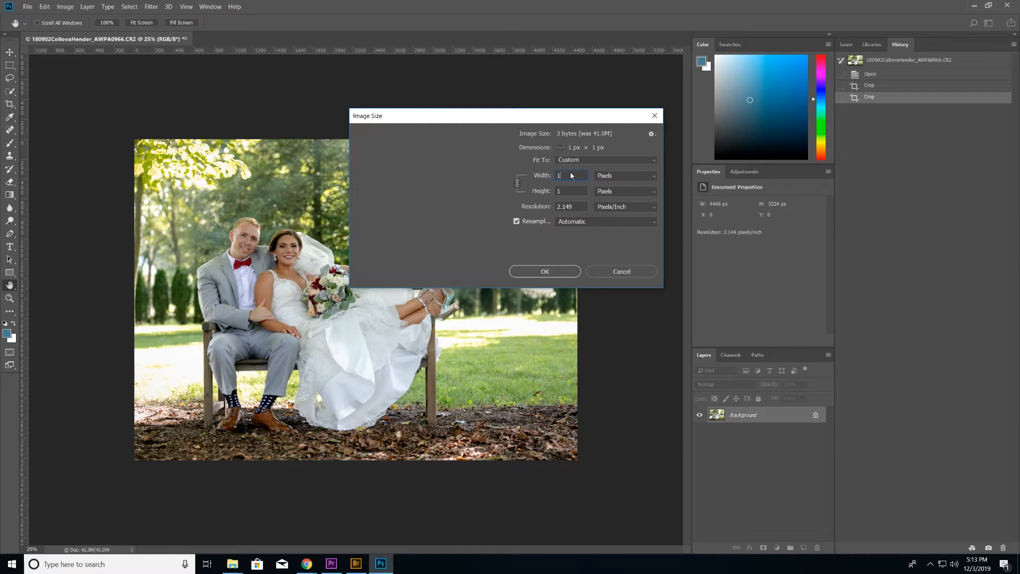
pyautogui.write('500')
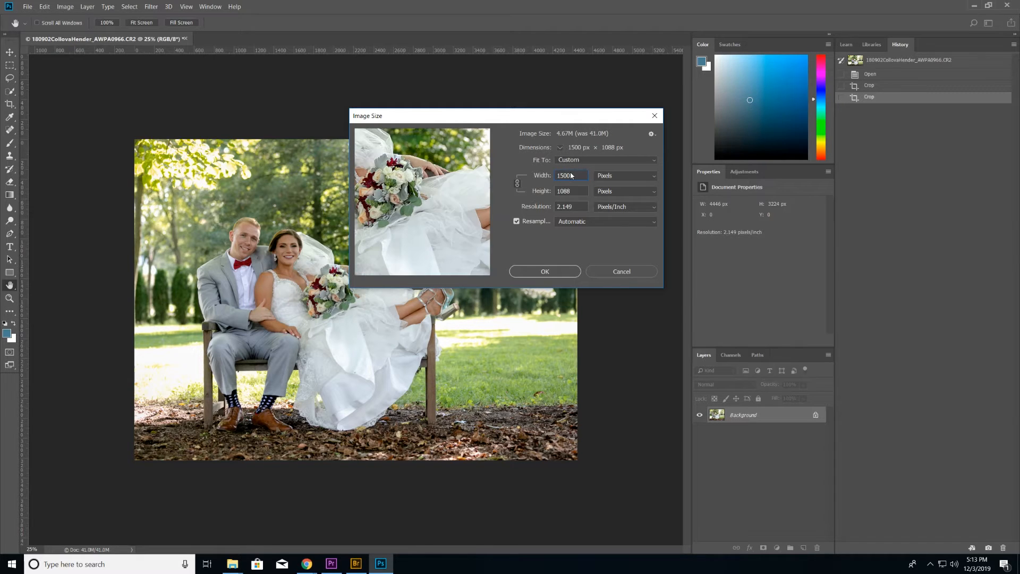
pyautogui.click(549, 276)
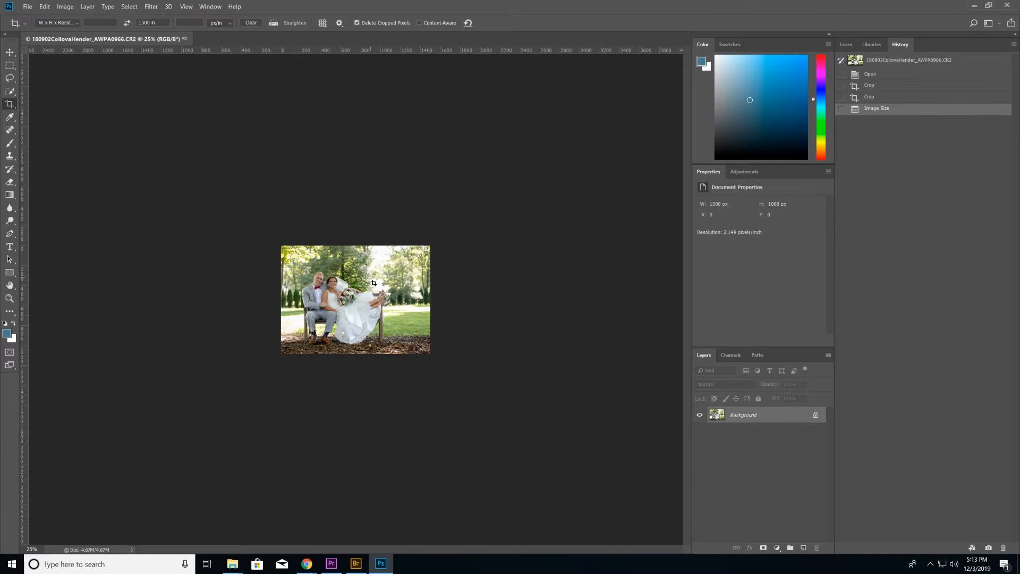
# Brighten the photo's midtones with a Curves adjustment, moving the RGB curve's midpoint to input 125 and output 137.
pyautogui.doubleClick(9, 286)
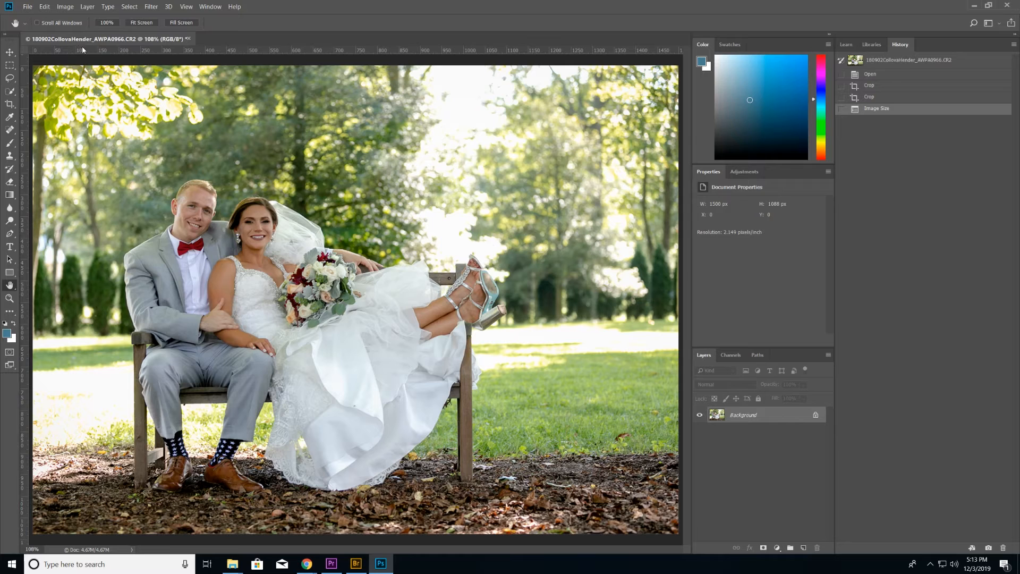
pyautogui.click(64, 7)
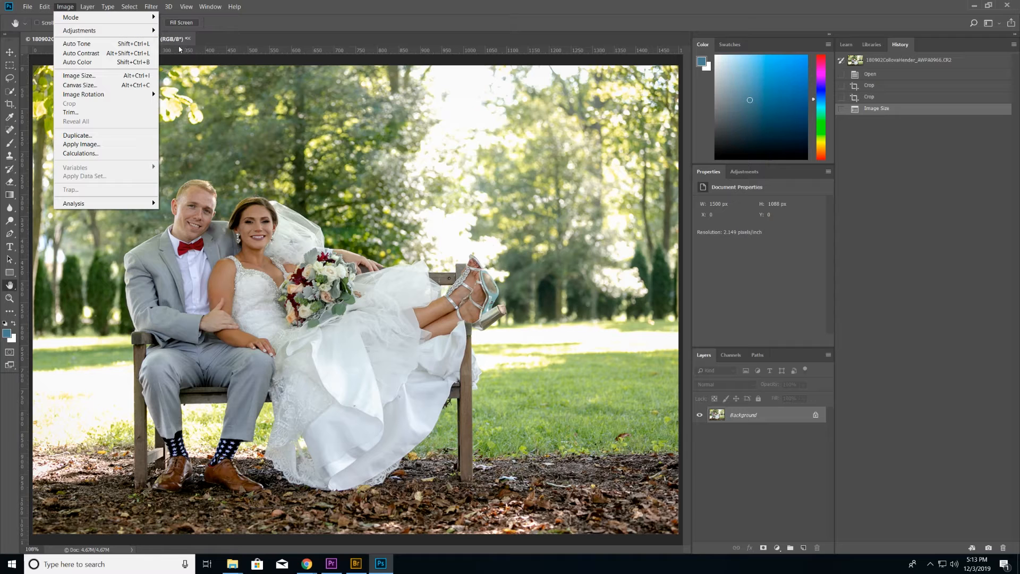
pyautogui.moveTo(152, 30)
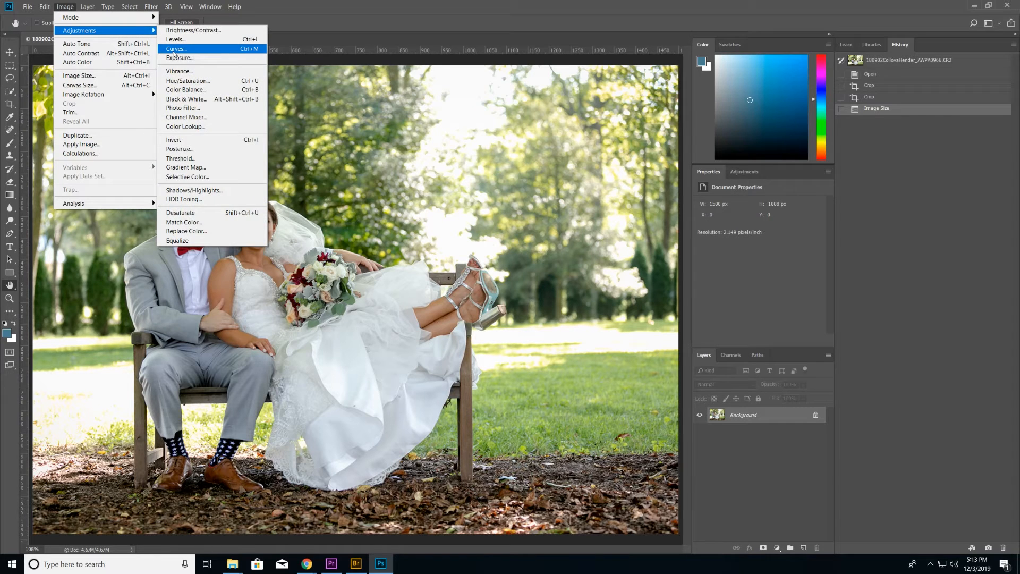
pyautogui.click(174, 51)
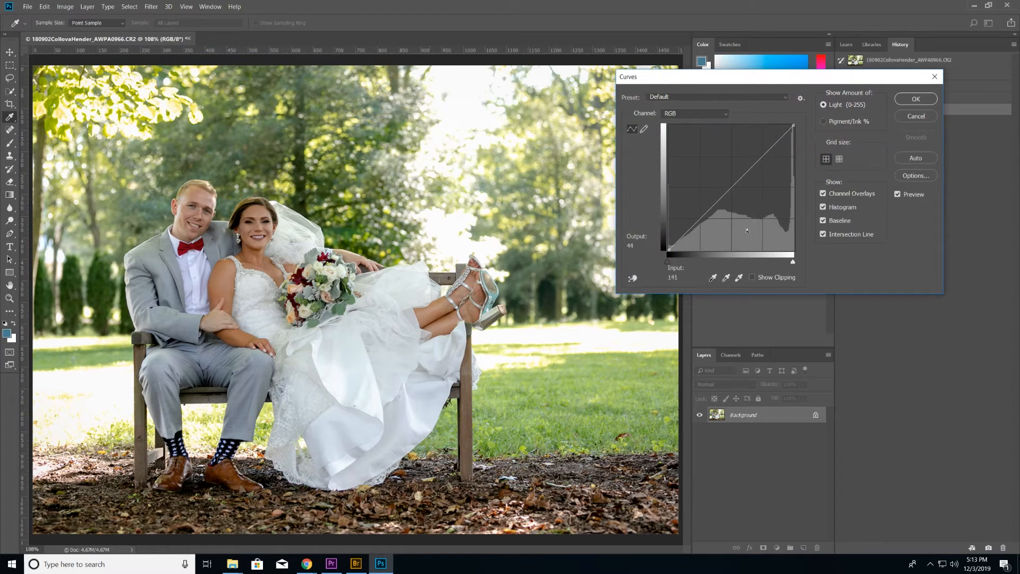
pyautogui.moveTo(735, 187)
pyautogui.mouseDown()
pyautogui.moveTo(732, 209)
pyautogui.moveTo(730, 183)
pyautogui.mouseUp()
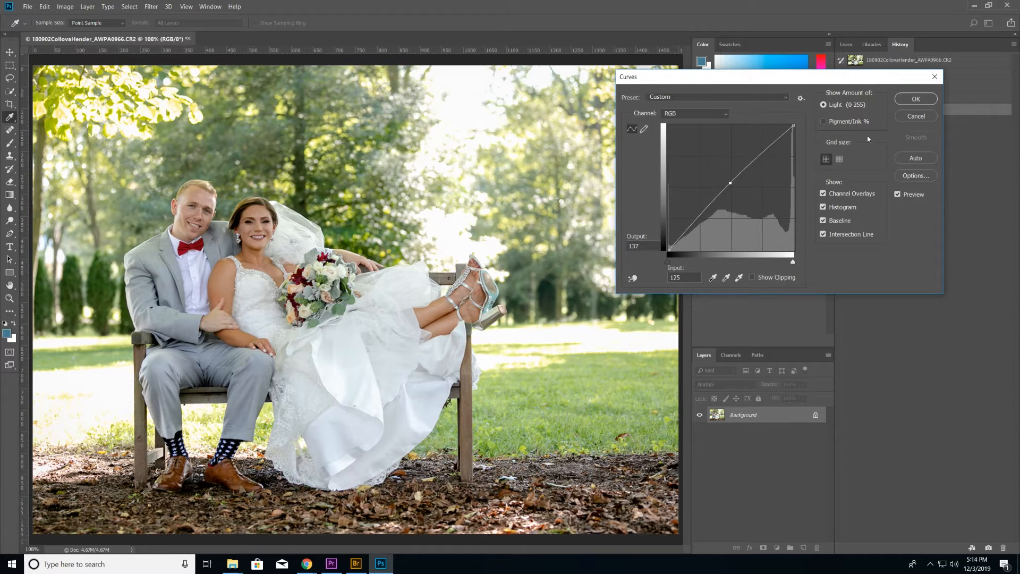
pyautogui.click(916, 99)
pyautogui.press('h')
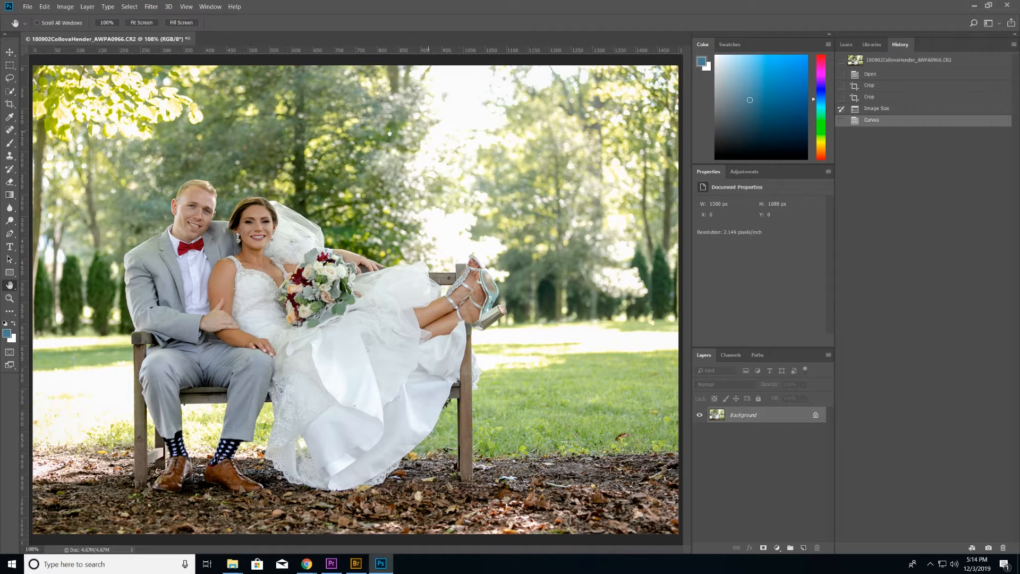
# Restore the leaf-covered ground along the lower edge to its state before brightening, using the History Brush at 202 px and 100% opacity.
pyautogui.click(9, 171)
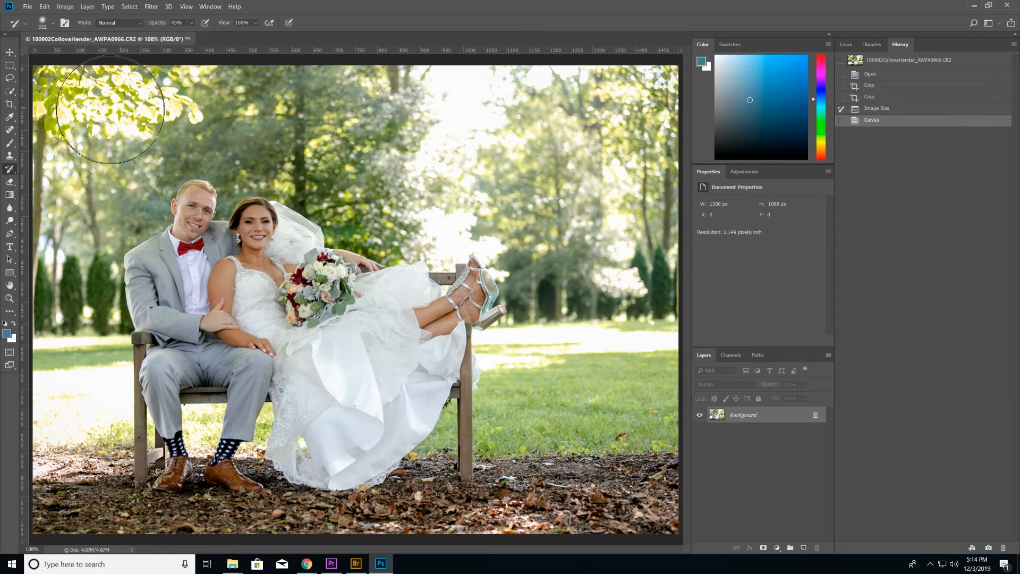
pyautogui.click(53, 23)
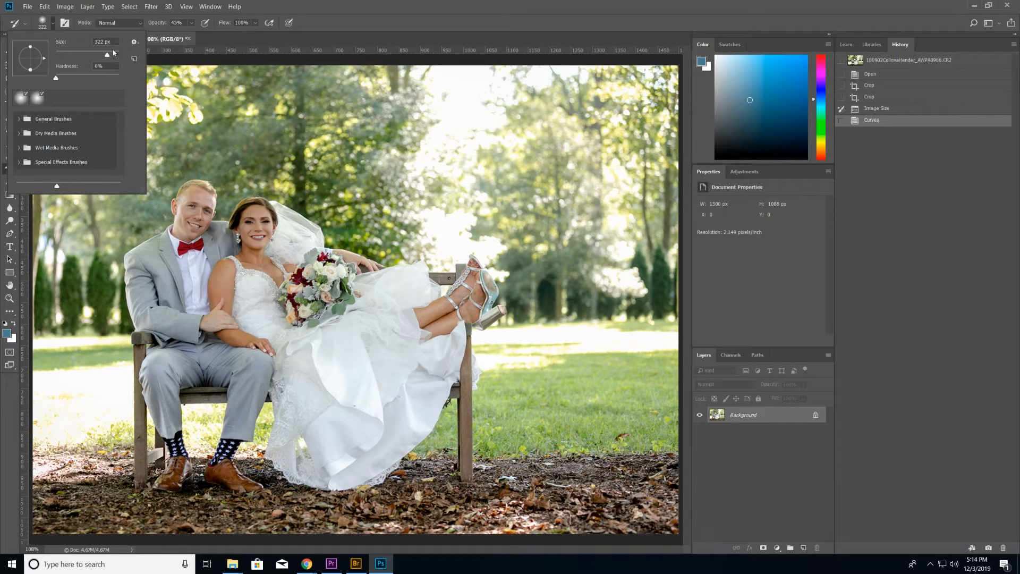
pyautogui.moveTo(108, 56); pyautogui.dragTo(125, 56)
pyautogui.moveTo(117, 55); pyautogui.dragTo(104, 55)
pyautogui.moveTo(113, 54); pyautogui.dragTo(114, 54)
pyautogui.moveTo(114, 57); pyautogui.dragTo(115, 57)
pyautogui.moveTo(113, 56); pyautogui.dragTo(110, 58)
pyautogui.moveTo(105, 55); pyautogui.dragTo(104, 55)
pyautogui.click(189, 23)
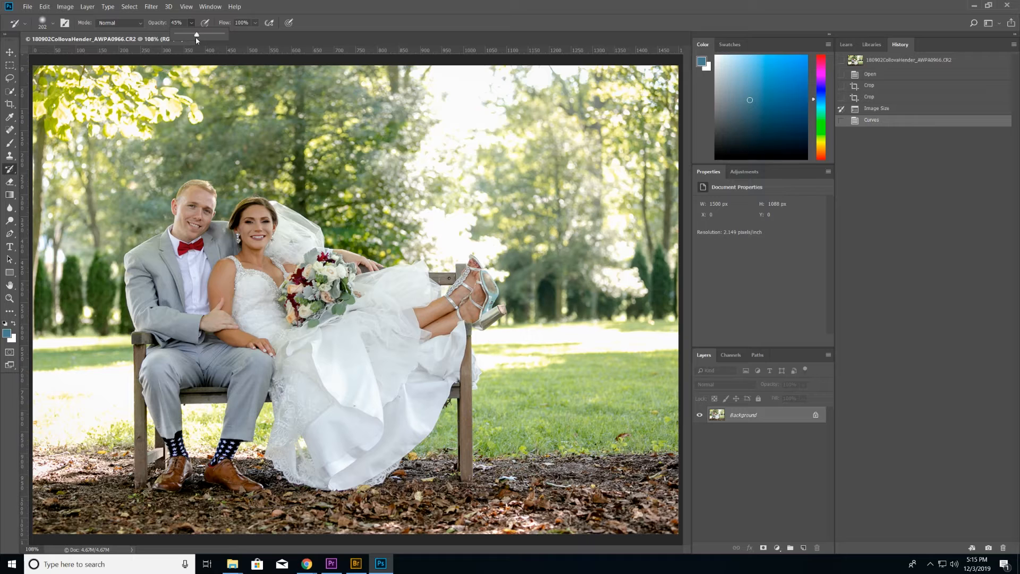
pyautogui.moveTo(200, 37); pyautogui.dragTo(223, 35)
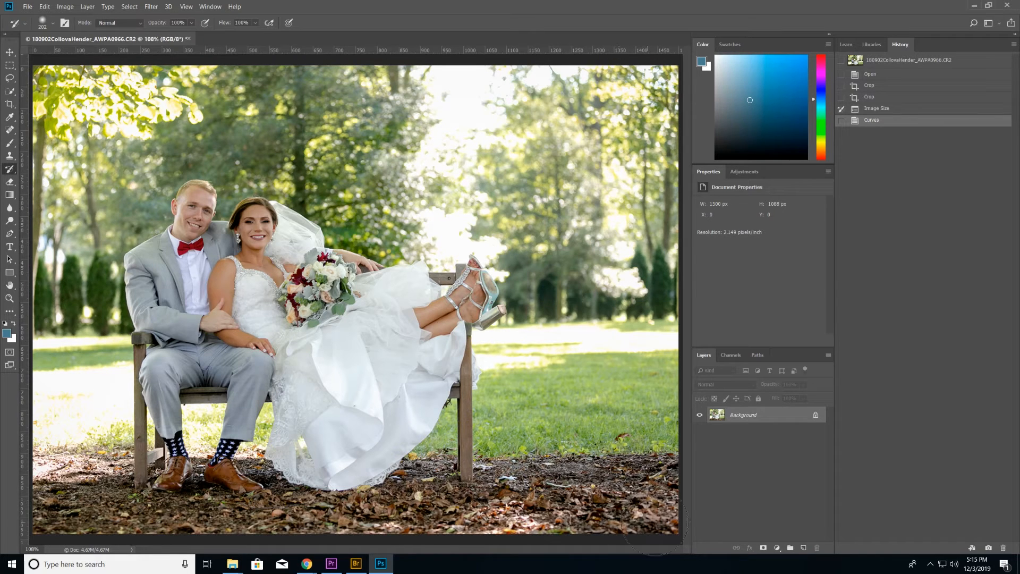
pyautogui.moveTo(655, 523); pyautogui.dragTo(78, 453)
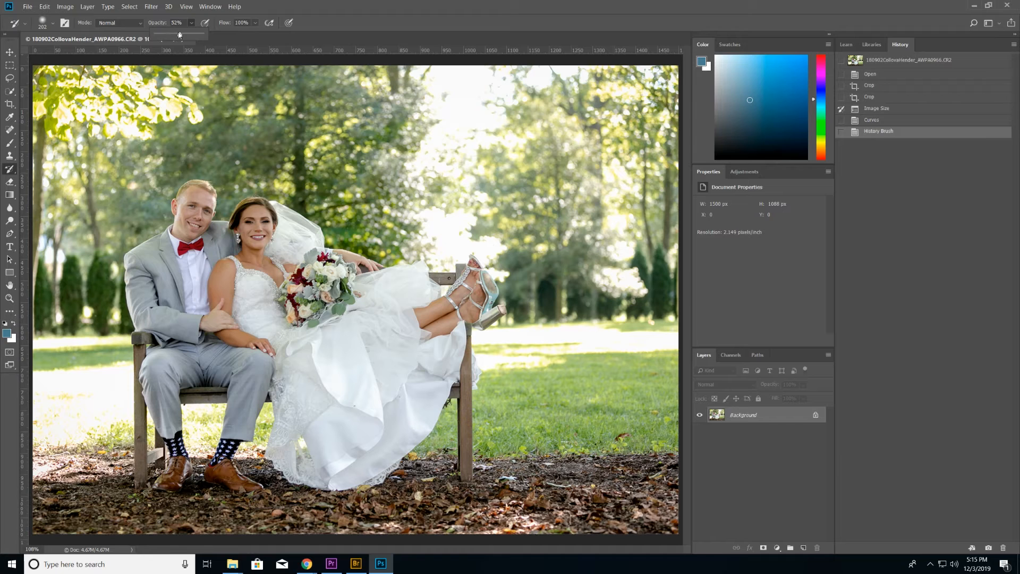
# Partly restore the couple, the ground and the background trees using the History Brush at 511 px and 52% opacity.
pyautogui.click(52, 25)
pyautogui.moveTo(102, 56); pyautogui.dragTo(117, 56)
pyautogui.moveTo(122, 277)
pyautogui.mouseDown()
pyautogui.moveTo(335, 140)
pyautogui.moveTo(293, 326)
pyautogui.mouseUp()
pyautogui.moveTo(31, 518); pyautogui.dragTo(559, 138)
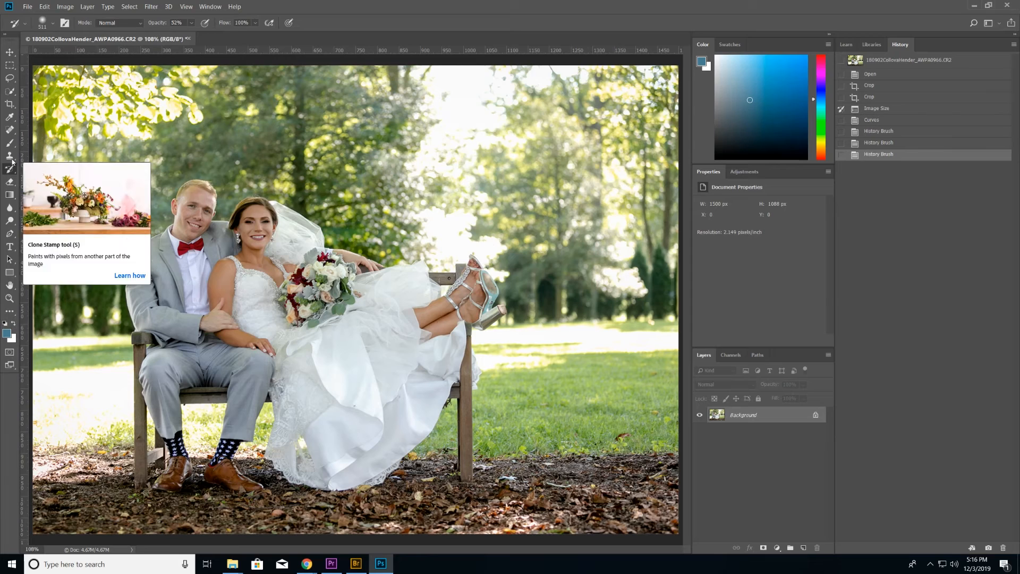
# Darken the photo with a second Curves adjustment, moving the RGB curve's midpoint to input 128 and output 101.
pyautogui.hotkey('ctrl', 'm')
pyautogui.moveTo(732, 187); pyautogui.dragTo(733, 200)
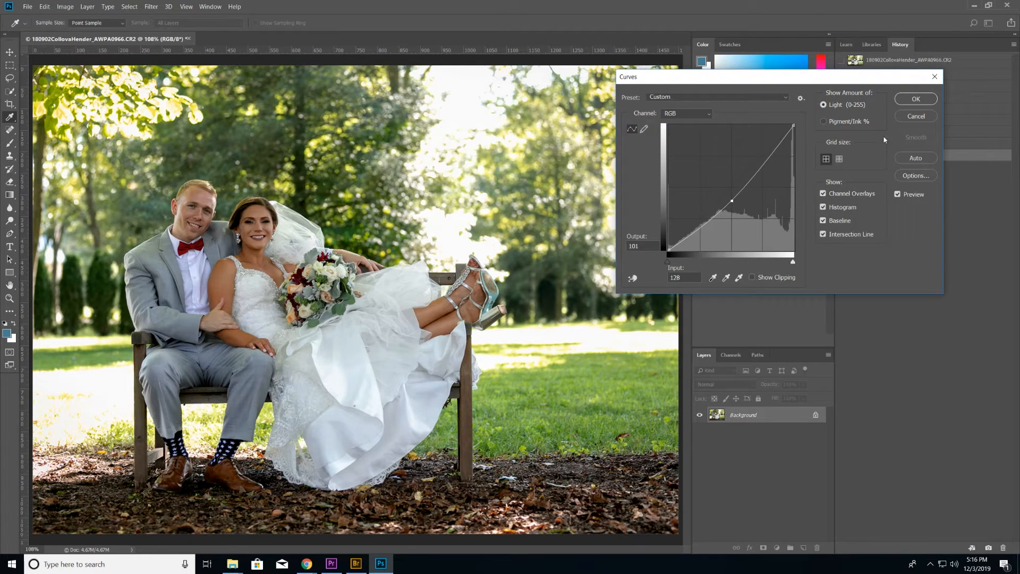
pyautogui.click(916, 99)
# Set the state before the second Curves as History Brush source and paint over the couple, starting at 52% opacity and raising it for another stroke.
pyautogui.click(841, 155)
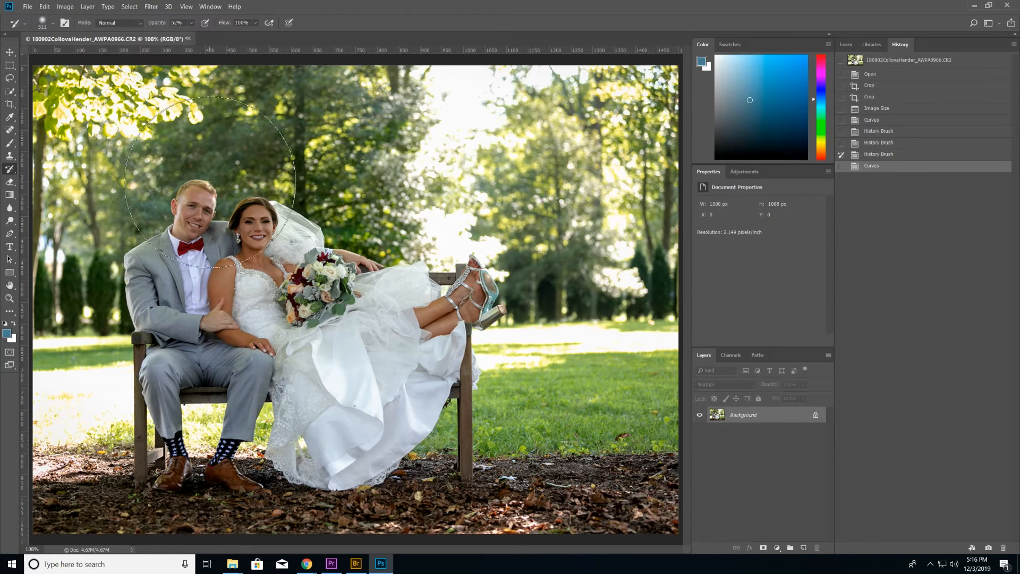
pyautogui.moveTo(213, 226)
pyautogui.mouseDown()
pyautogui.moveTo(378, 339)
pyautogui.moveTo(446, 460)
pyautogui.moveTo(425, 452)
pyautogui.mouseUp()
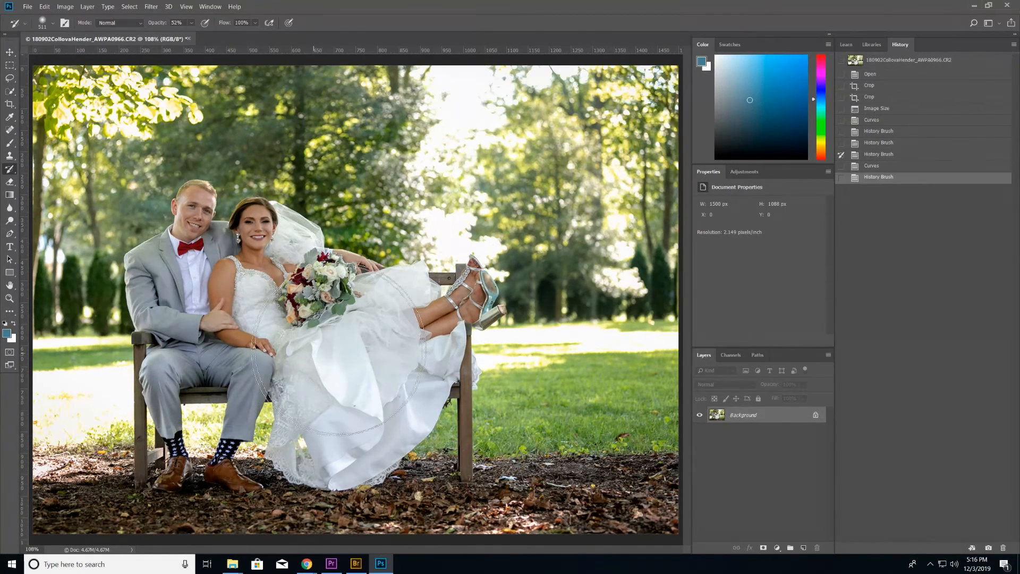
pyautogui.moveTo(188, 259)
pyautogui.mouseDown()
pyautogui.moveTo(333, 338)
pyautogui.moveTo(410, 292)
pyautogui.mouseUp()
pyautogui.moveTo(138, 212); pyautogui.dragTo(366, 292)
pyautogui.click(191, 23)
pyautogui.moveTo(198, 35); pyautogui.dragTo(210, 35)
pyautogui.moveTo(213, 217); pyautogui.dragTo(371, 308)
# Raise the History Brush opacity to 92% and paint repeatedly over the couple and the wedding dress to restore their brightness.
pyautogui.click(192, 23)
pyautogui.moveTo(210, 34); pyautogui.dragTo(218, 34)
pyautogui.click(250, 325)
pyautogui.click(350, 361)
pyautogui.click(367, 340)
pyautogui.click(362, 319)
pyautogui.click(386, 298)
pyautogui.click(396, 340)
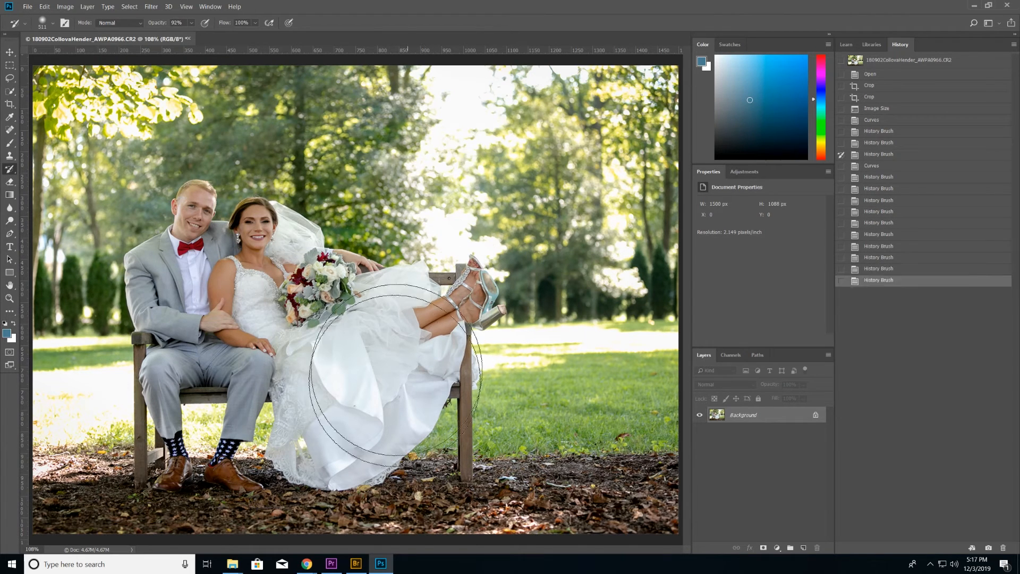
pyautogui.click(392, 380)
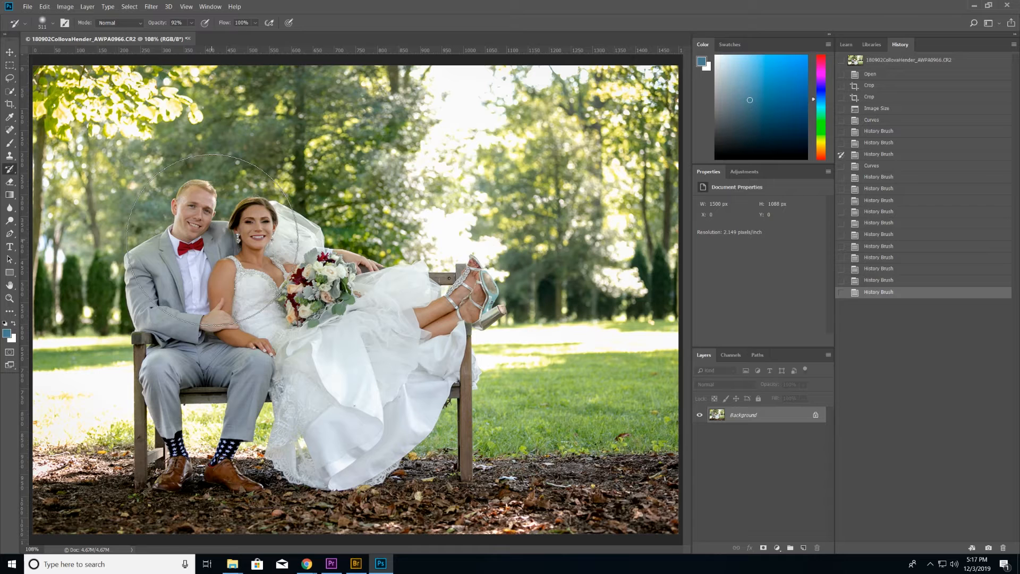
pyautogui.click(417, 354)
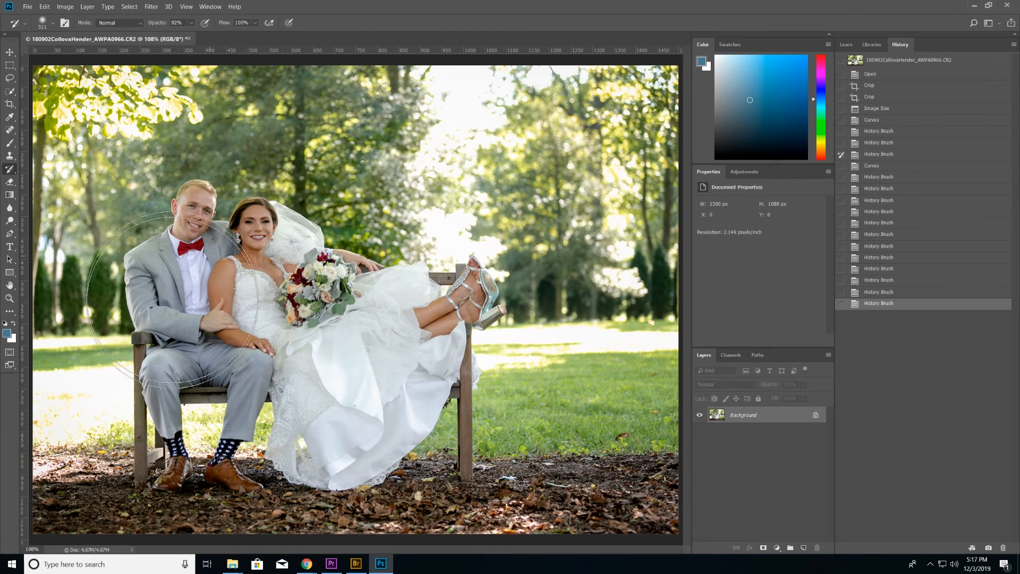
pyautogui.click(495, 354)
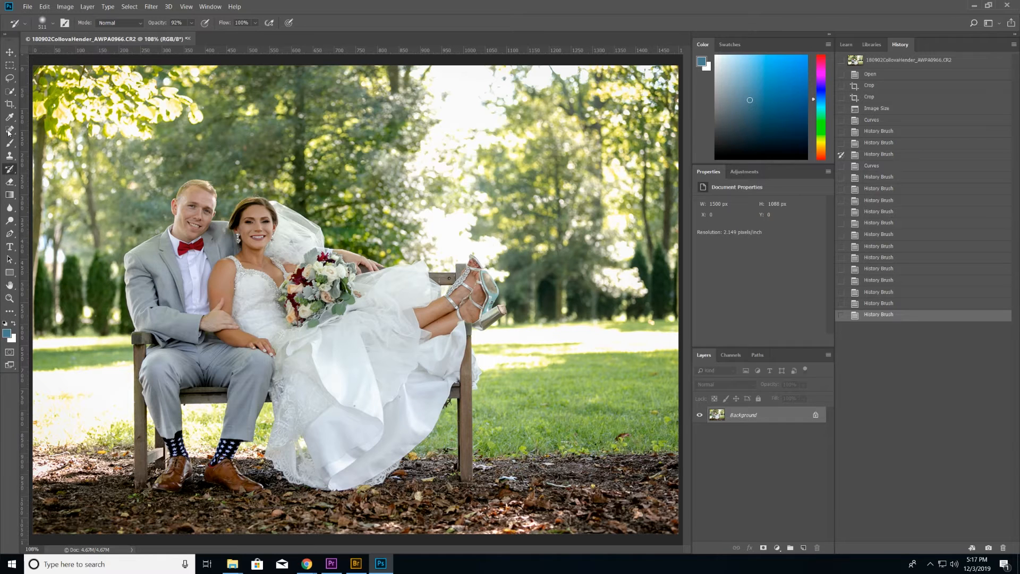
# Remove the two dark specks on the satin folds of the dress with the content-aware Spot Healing Brush.
pyautogui.click(10, 130)
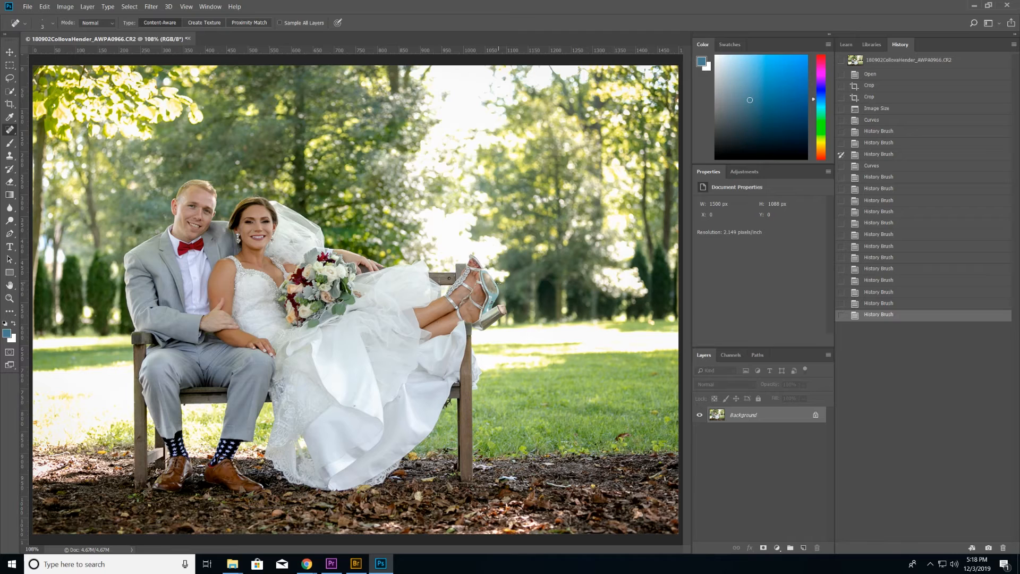
pyautogui.click(9, 299)
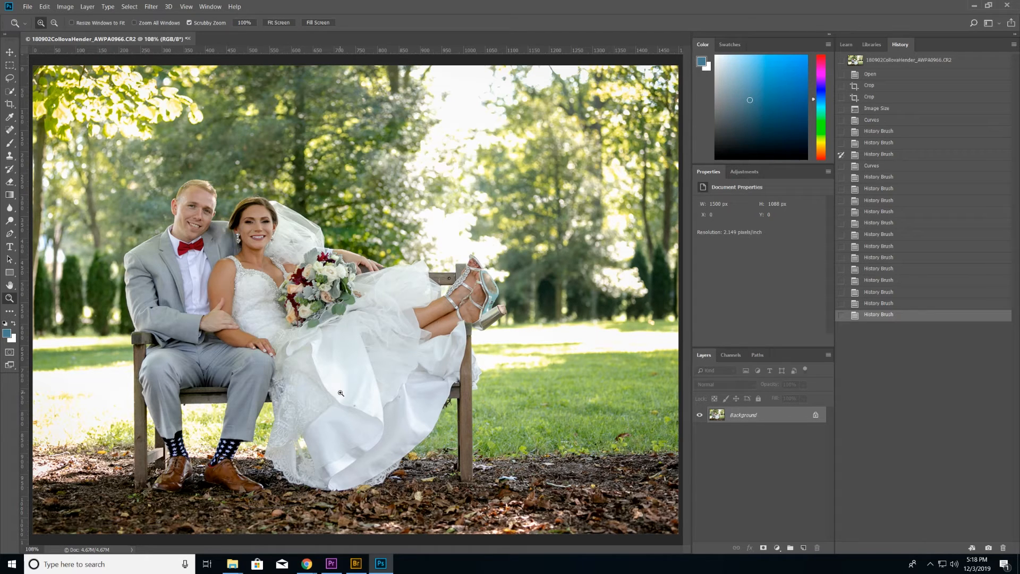
pyautogui.moveTo(337, 391); pyautogui.dragTo(461, 474)
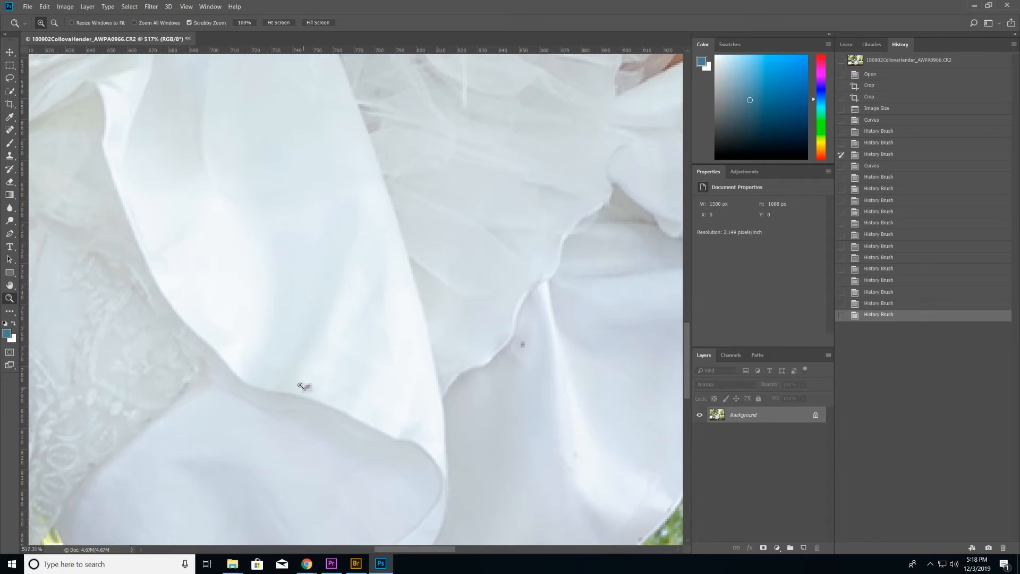
pyautogui.click(7, 133)
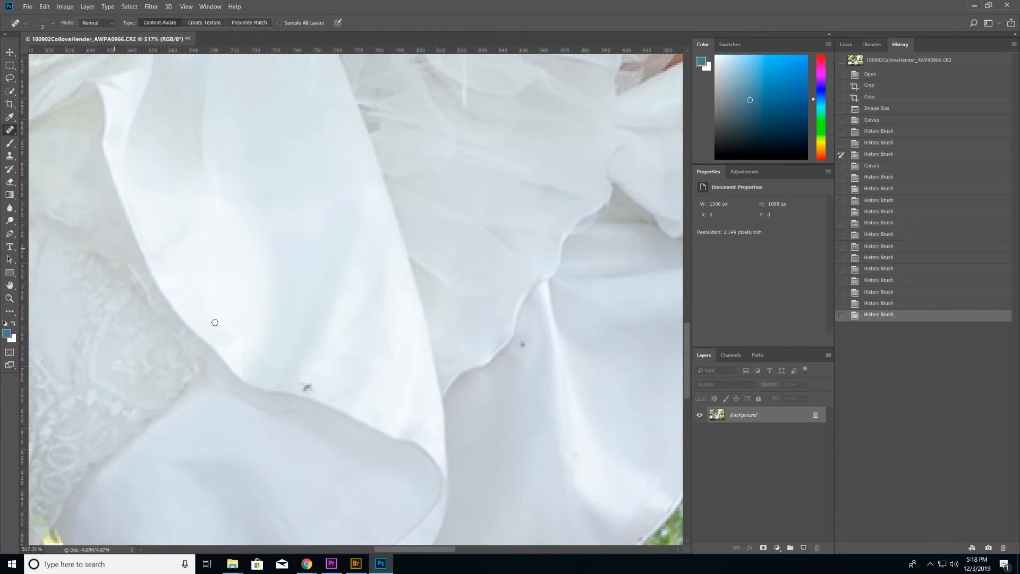
pyautogui.moveTo(303, 387)
pyautogui.mouseDown()
pyautogui.moveTo(313, 383)
pyautogui.moveTo(293, 396)
pyautogui.moveTo(309, 381)
pyautogui.moveTo(309, 390)
pyautogui.mouseUp()
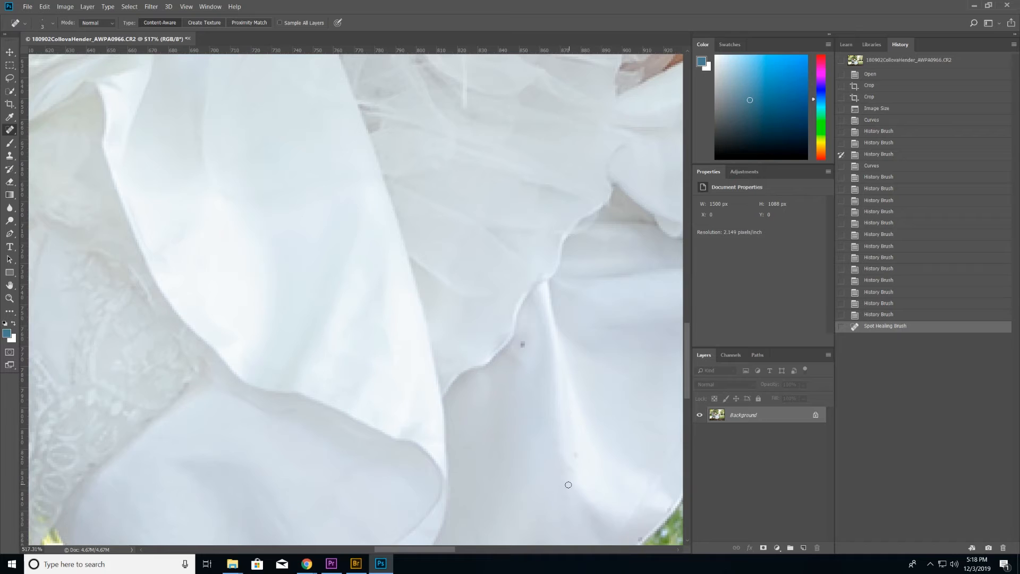
pyautogui.moveTo(517, 355)
pyautogui.mouseDown()
pyautogui.moveTo(527, 339)
pyautogui.moveTo(524, 372)
pyautogui.moveTo(517, 339)
pyautogui.moveTo(526, 350)
pyautogui.mouseUp()
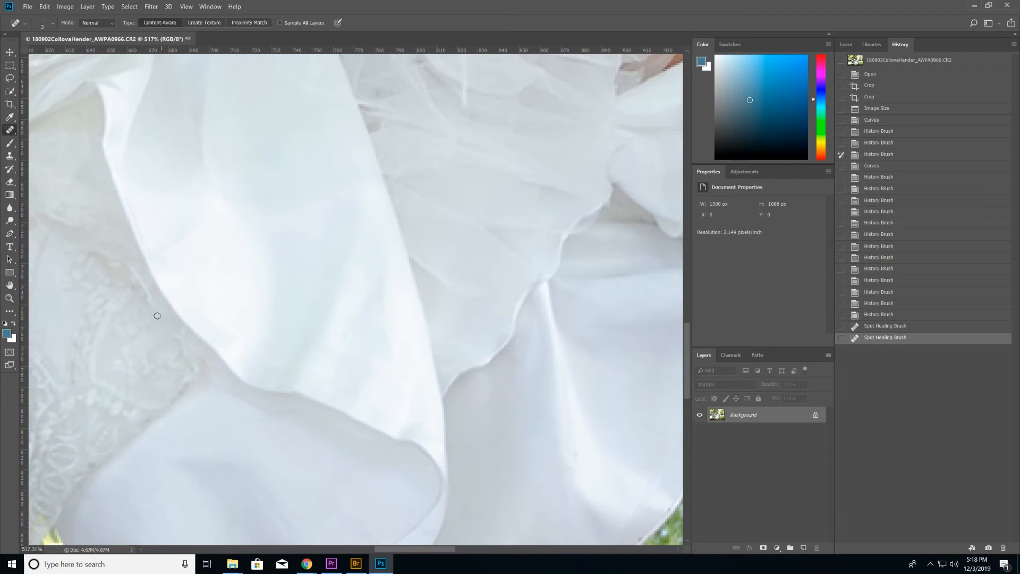
# Try to heal the dark speck at the edge of the bride's shoe sole and undo the correction.
pyautogui.doubleClick(10, 300)
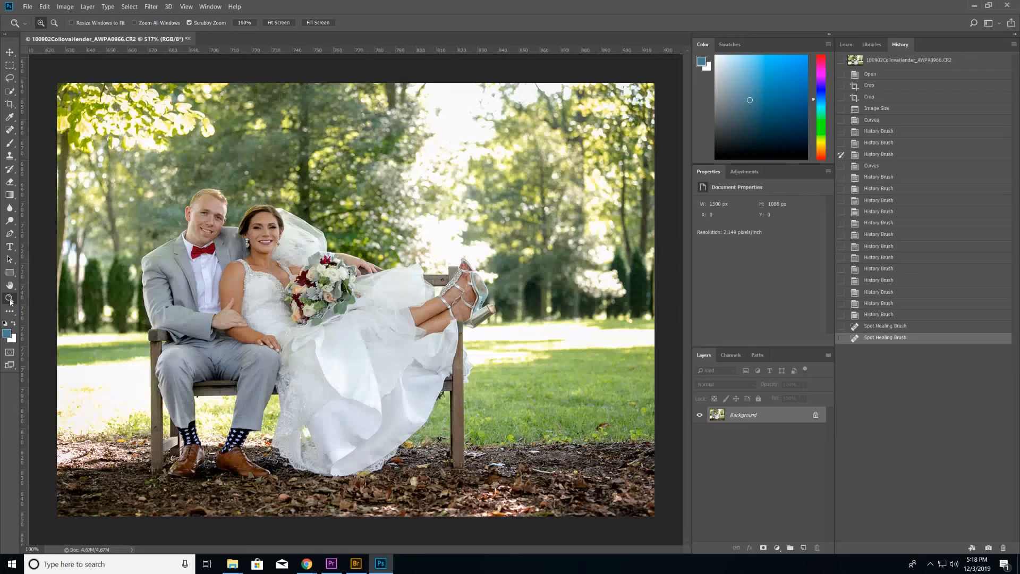
pyautogui.moveTo(469, 280); pyautogui.dragTo(596, 392)
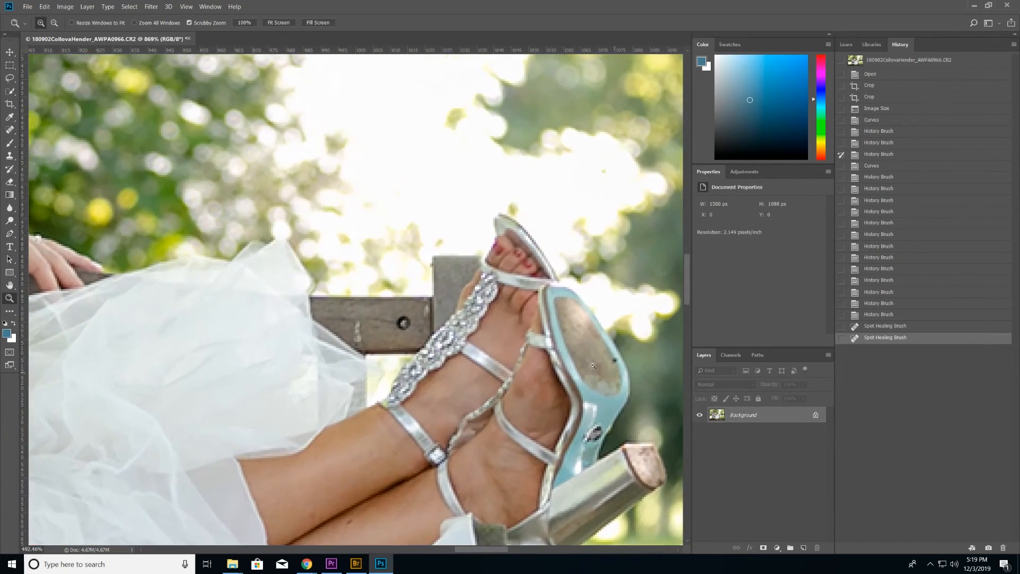
pyautogui.moveTo(489, 553); pyautogui.dragTo(513, 553)
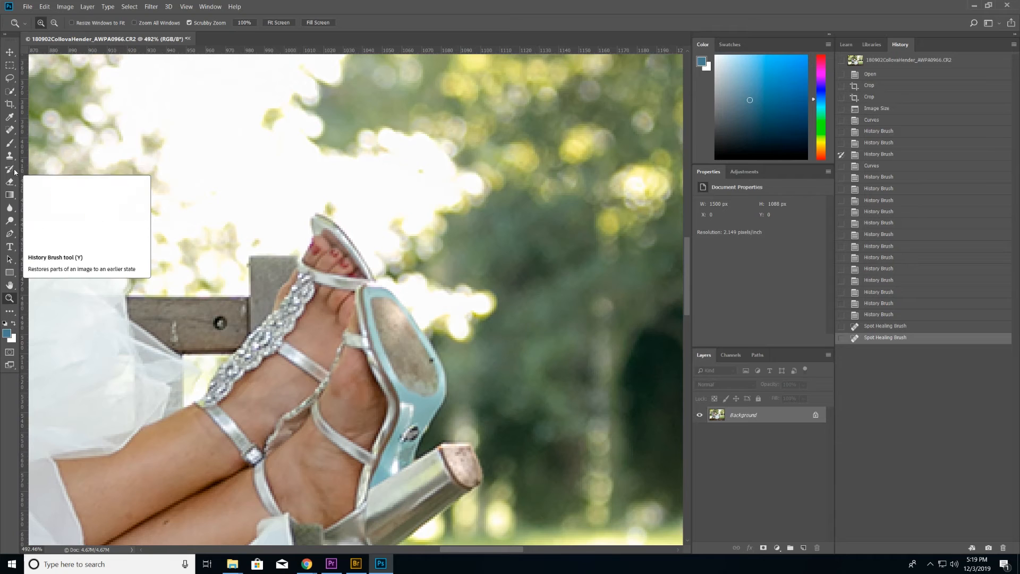
pyautogui.click(12, 134)
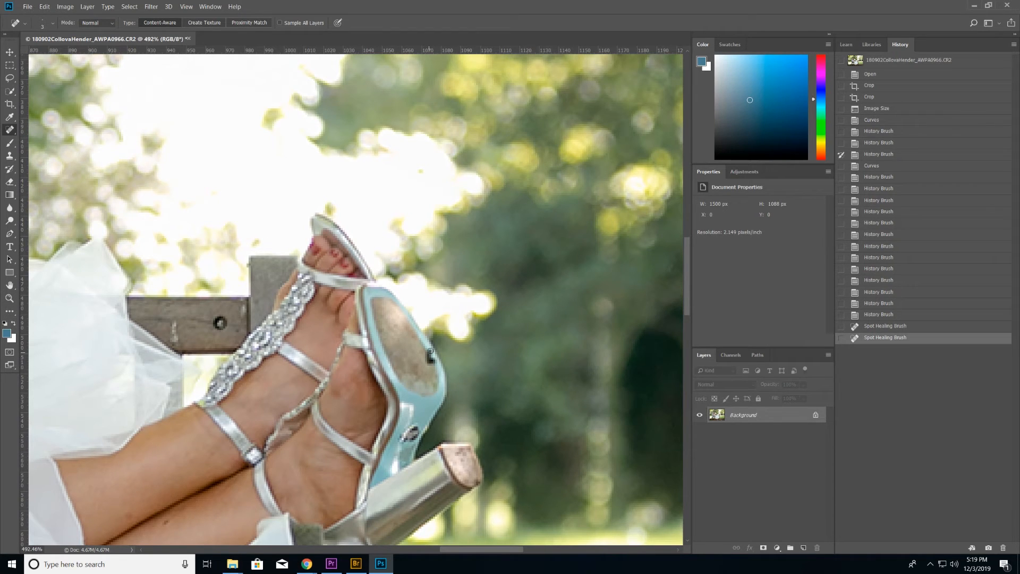
pyautogui.click(431, 357)
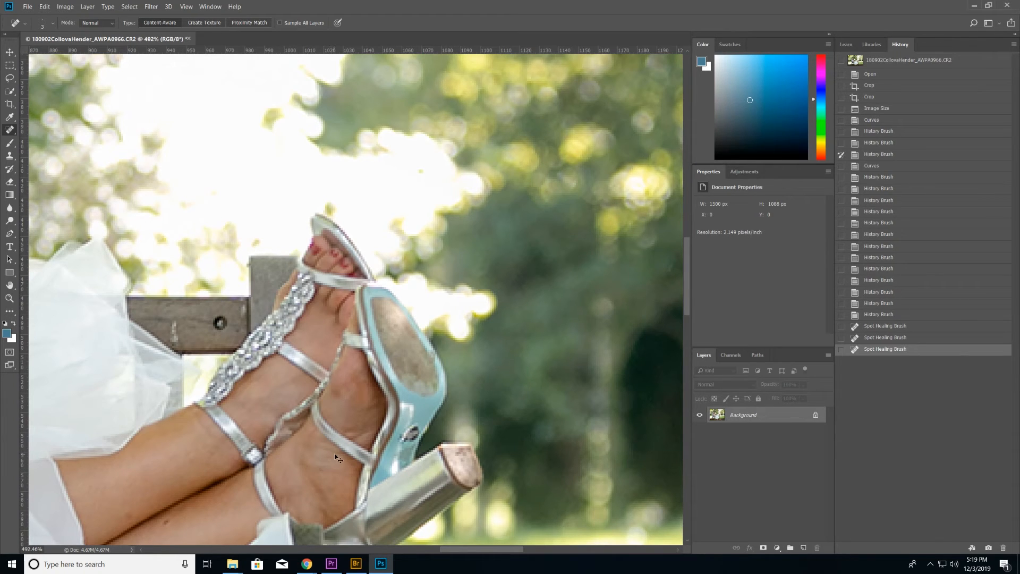
pyautogui.hotkey('ctrl', 'z')
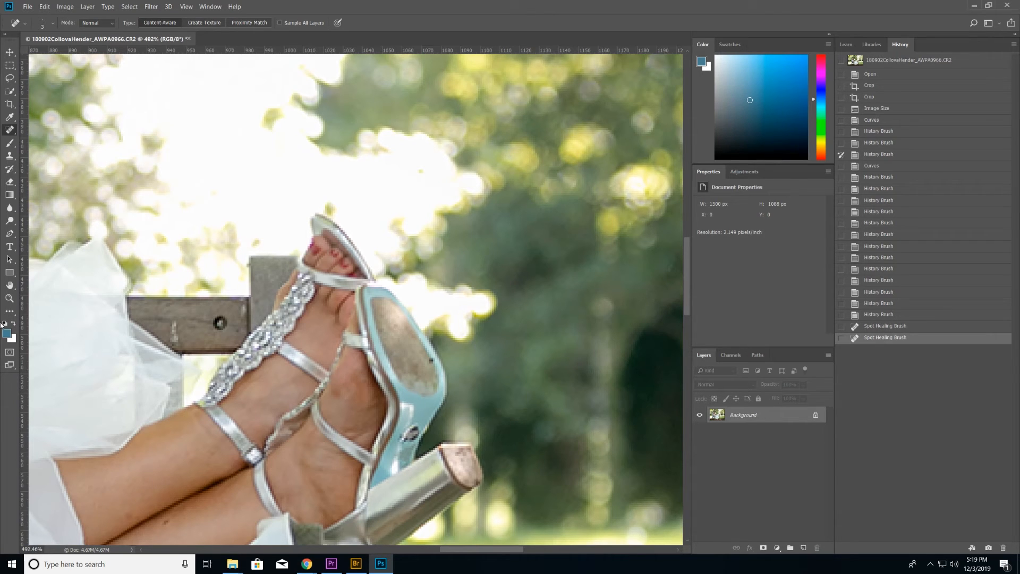
# Remove the dark speck at the edge of the shoe sole with repeated Spot Healing Brush dabs at close zoom.
pyautogui.click(14, 299)
pyautogui.moveTo(401, 335); pyautogui.dragTo(482, 374)
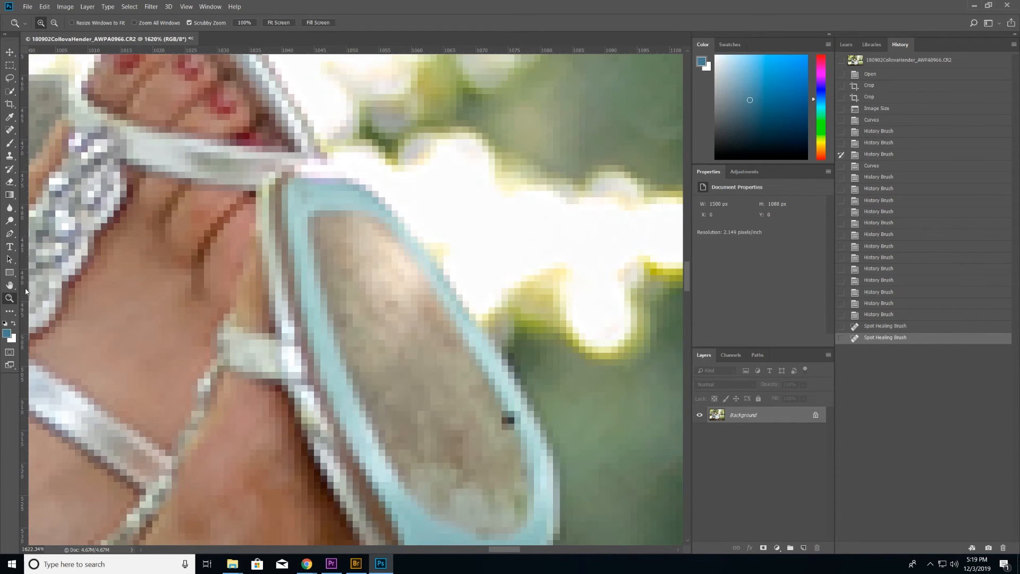
pyautogui.click(10, 130)
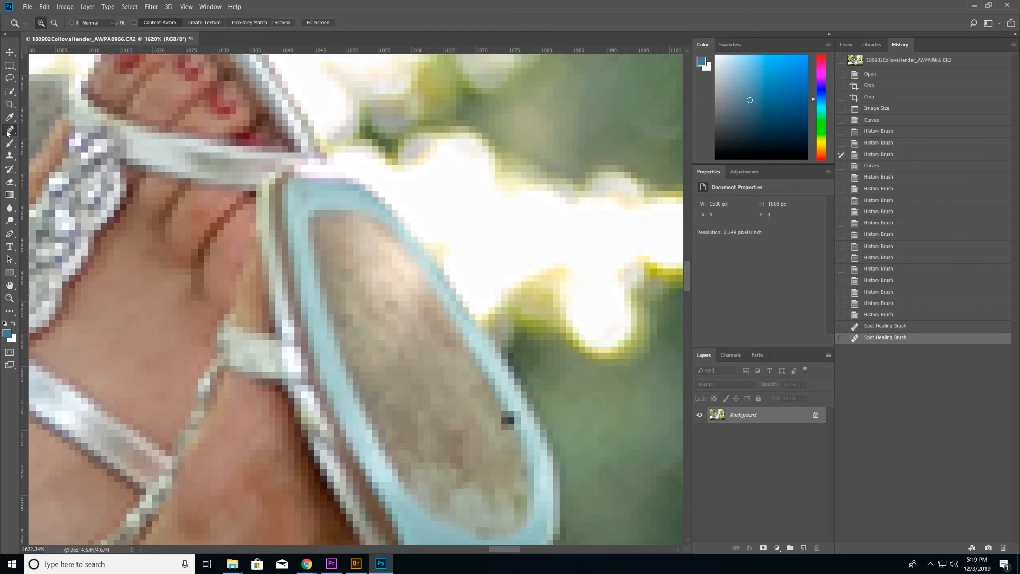
pyautogui.click(507, 420)
pyautogui.click(508, 421)
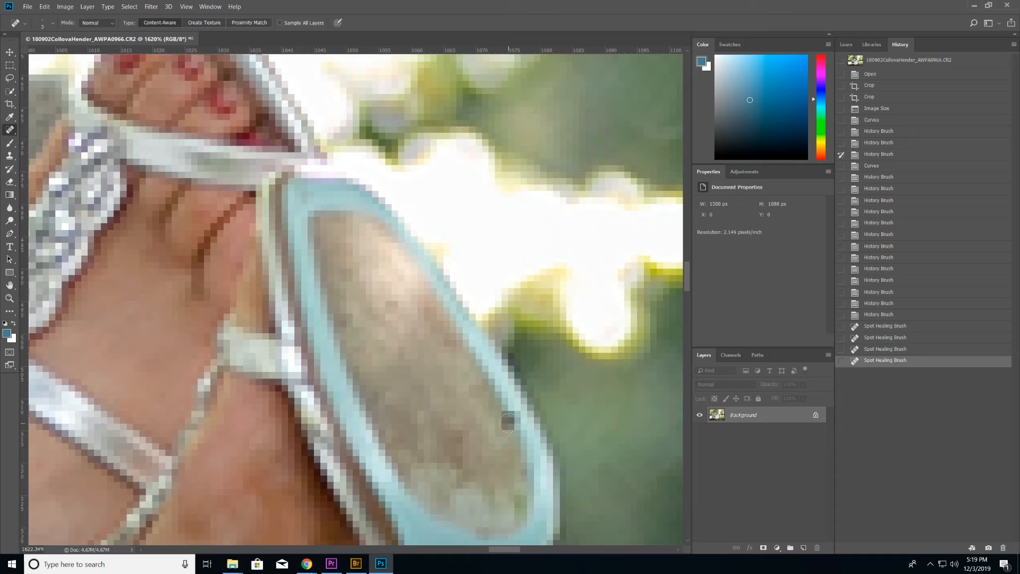
pyautogui.click(506, 422)
pyautogui.click(508, 426)
pyautogui.click(505, 422)
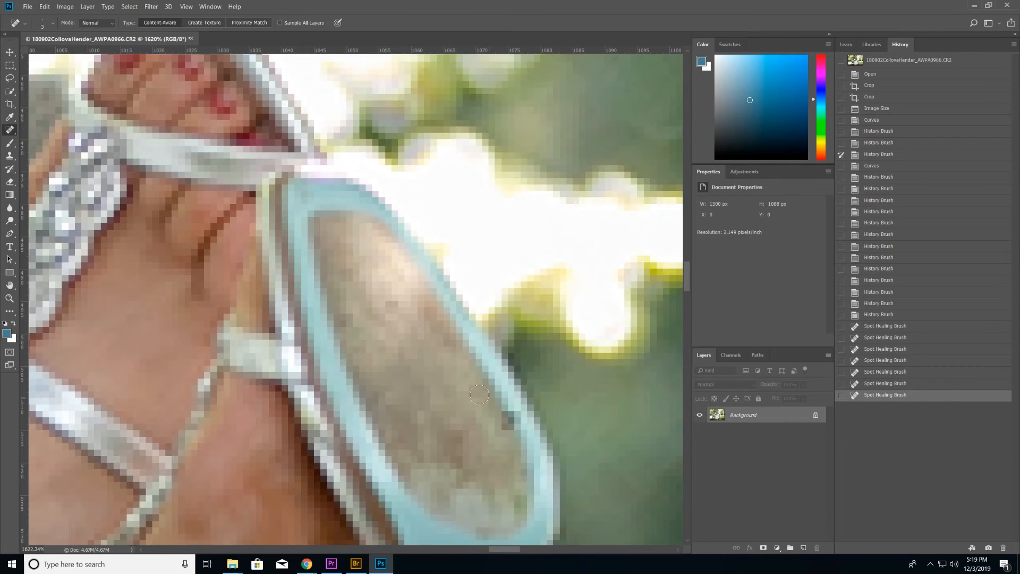
# Dab the content-aware Spot Healing Brush over the dark residue along the inner edge of the shoe sole.
pyautogui.click(505, 419)
pyautogui.click(511, 422)
pyautogui.click(505, 420)
pyautogui.click(497, 411)
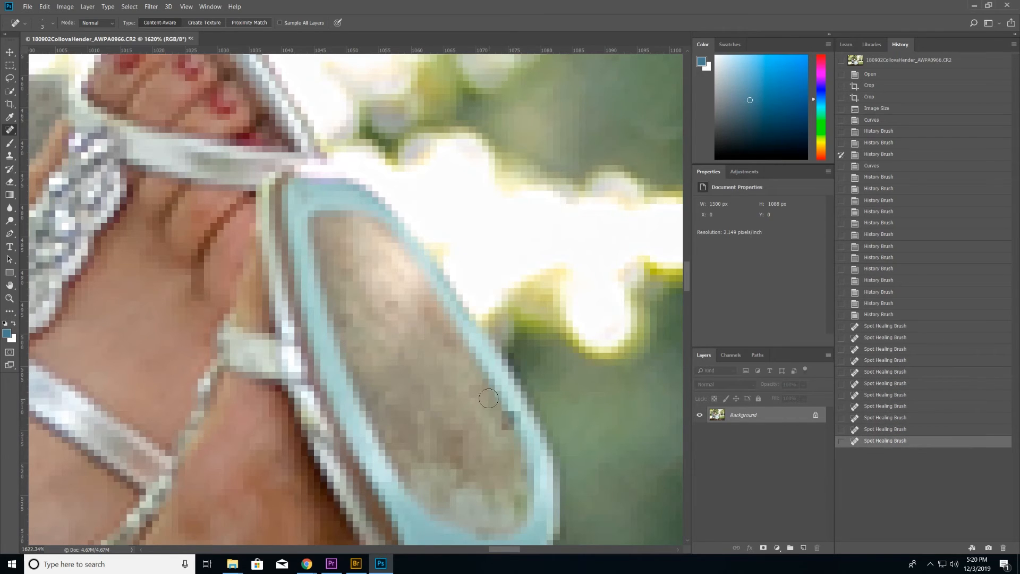
pyautogui.doubleClick(13, 285)
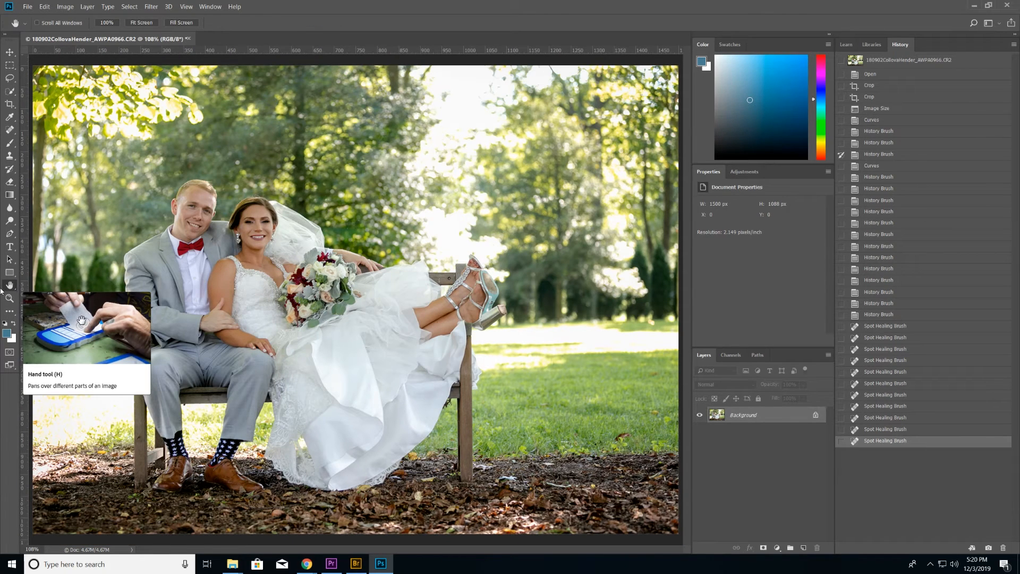
# Heal the dark mark still left where the beige sole meets its light blue rim with the Spot Healing Brush.
pyautogui.click(12, 300)
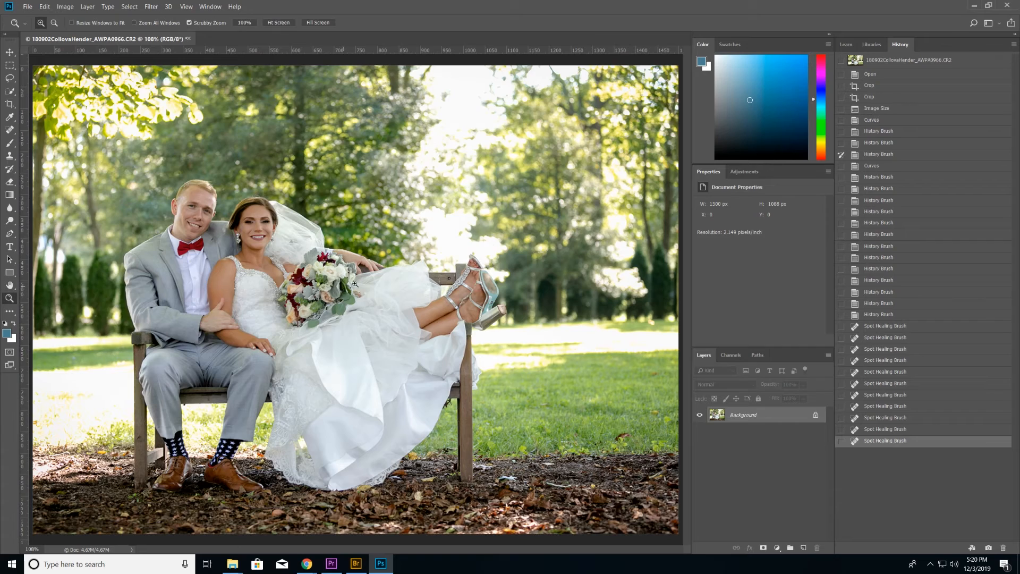
pyautogui.click(487, 275)
pyautogui.moveTo(514, 309); pyautogui.dragTo(534, 403)
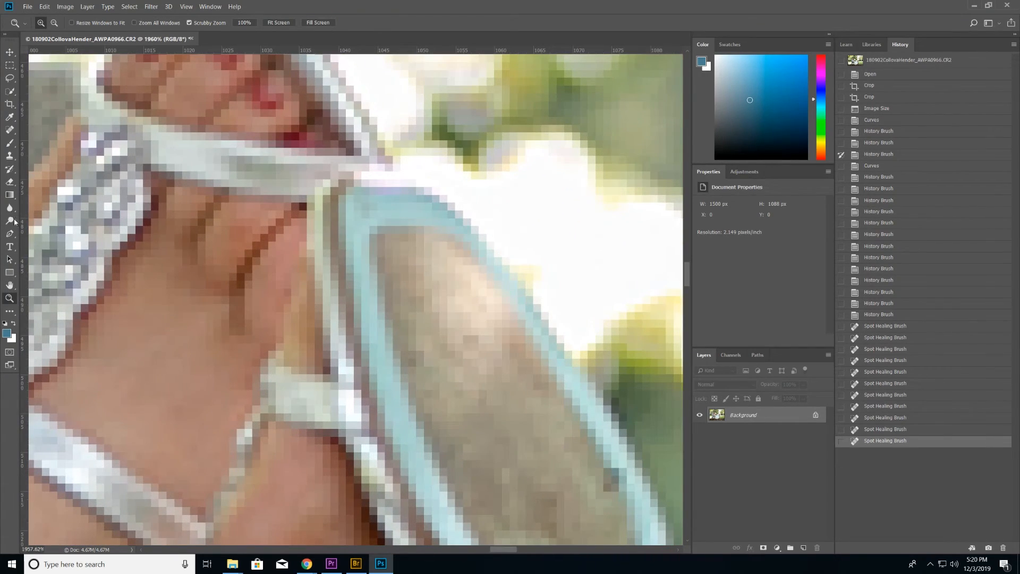
pyautogui.click(10, 130)
pyautogui.click(604, 493)
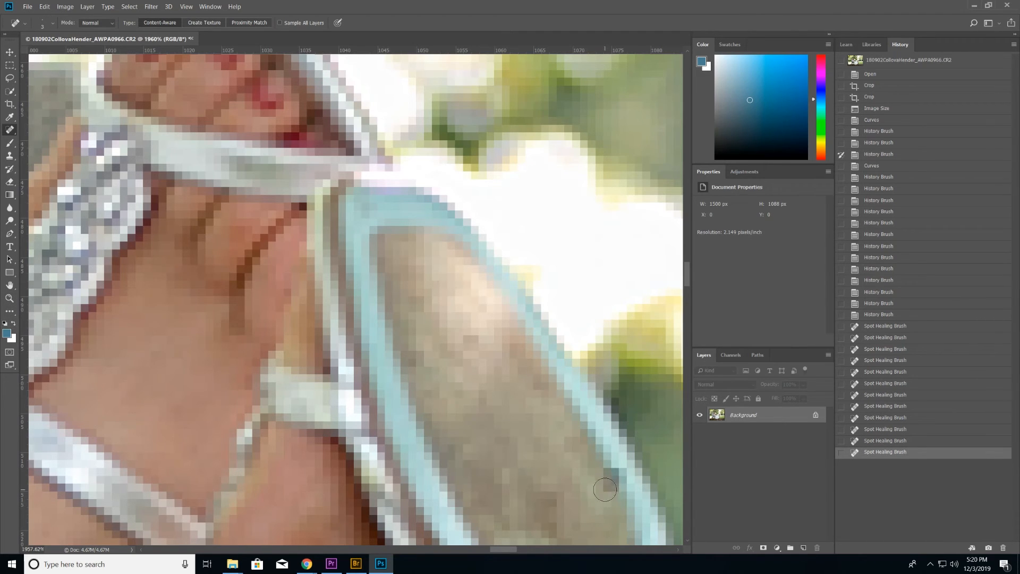
pyautogui.click(605, 479)
pyautogui.click(611, 494)
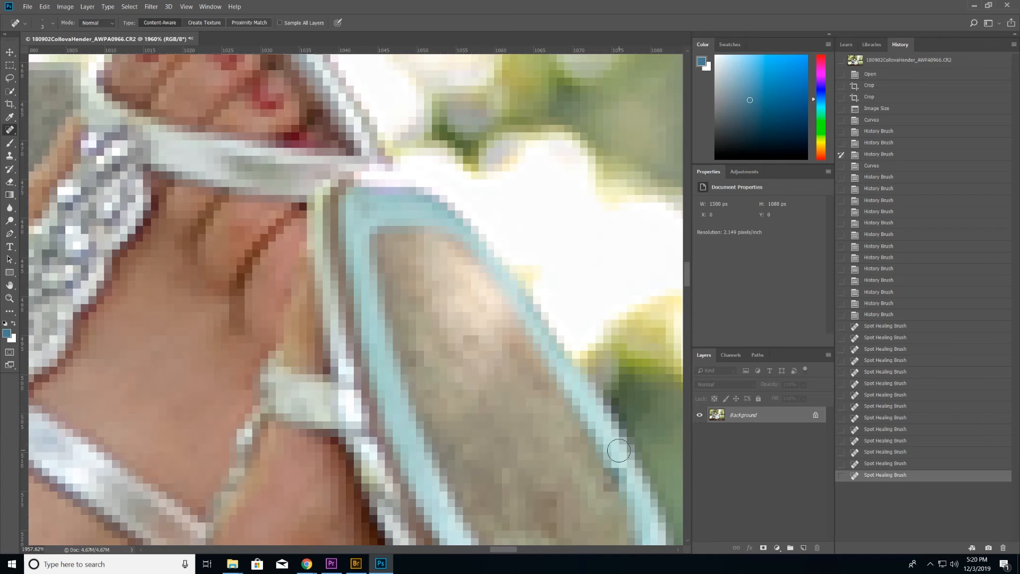
# Retouch the sole's light blue rim and the adjacent beige area with further Spot Healing Brush dabs.
pyautogui.click(618, 458)
pyautogui.click(629, 487)
pyautogui.click(635, 499)
pyautogui.click(643, 507)
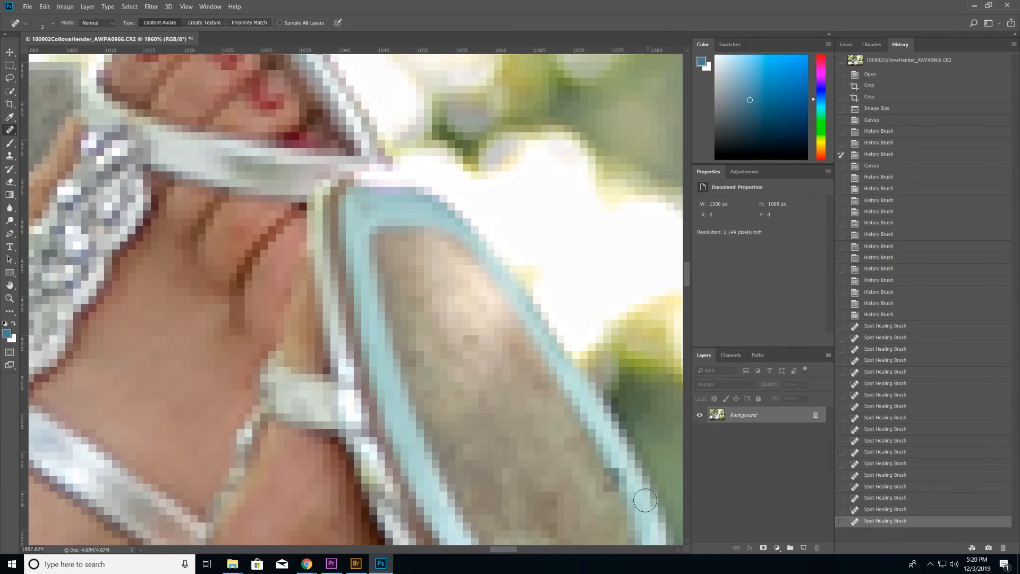
pyautogui.click(591, 461)
pyautogui.click(603, 479)
pyautogui.click(606, 486)
pyautogui.click(603, 484)
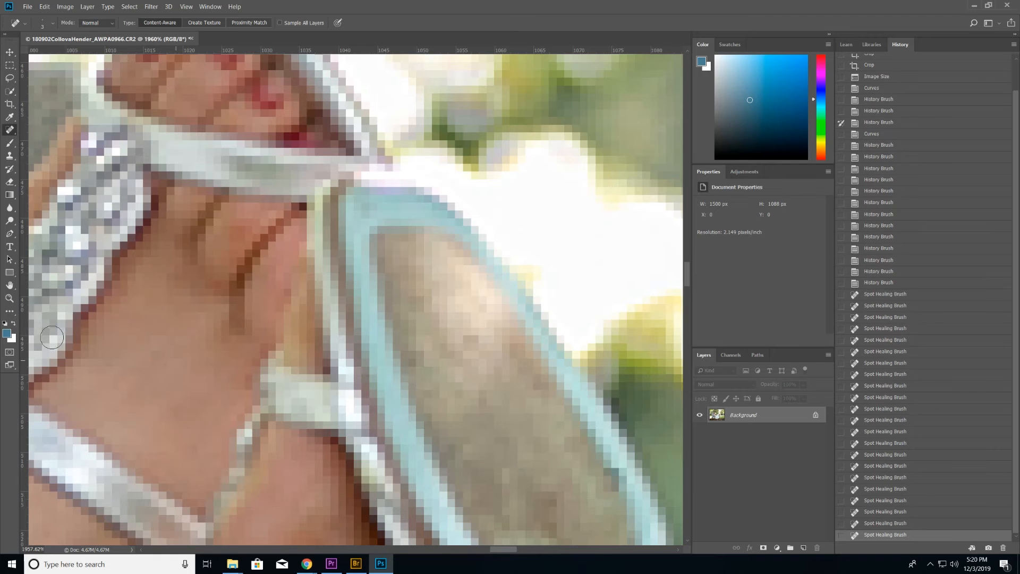
pyautogui.doubleClick(11, 299)
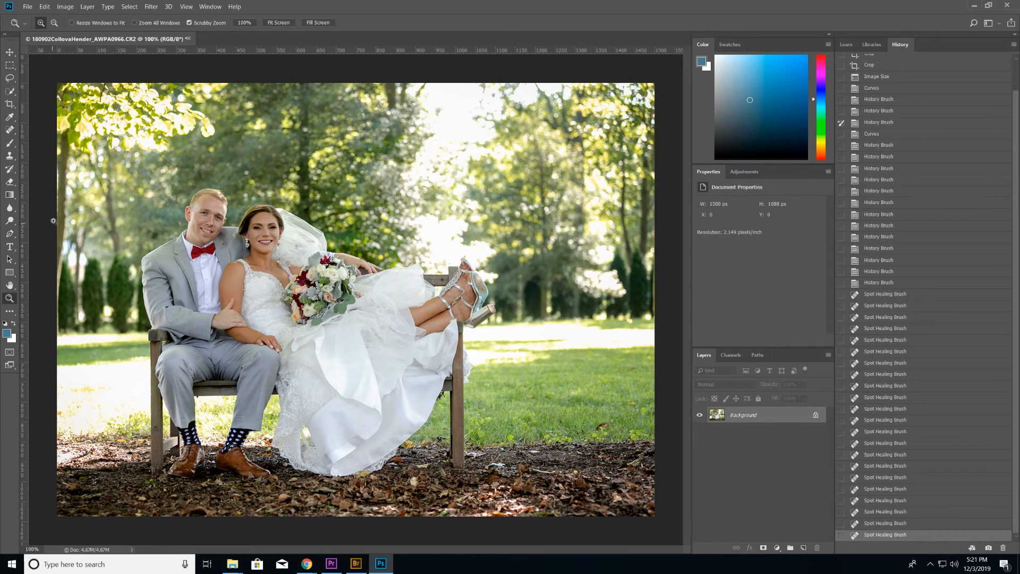
# Set up the Clone Stamp with a 9 px brush for retouching the wooden bench rail beside the shoe.
pyautogui.click(9, 158)
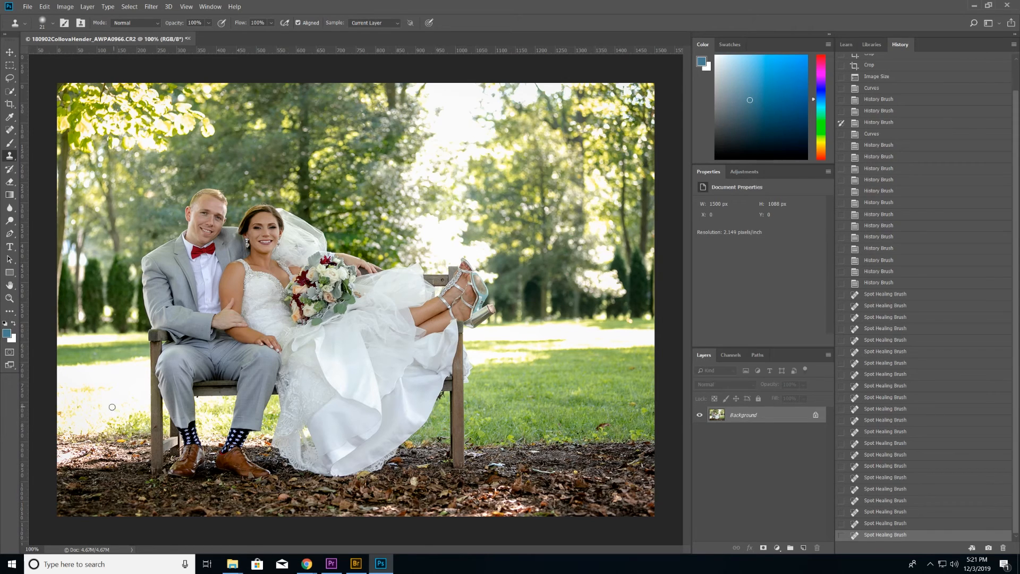
pyautogui.click(9, 298)
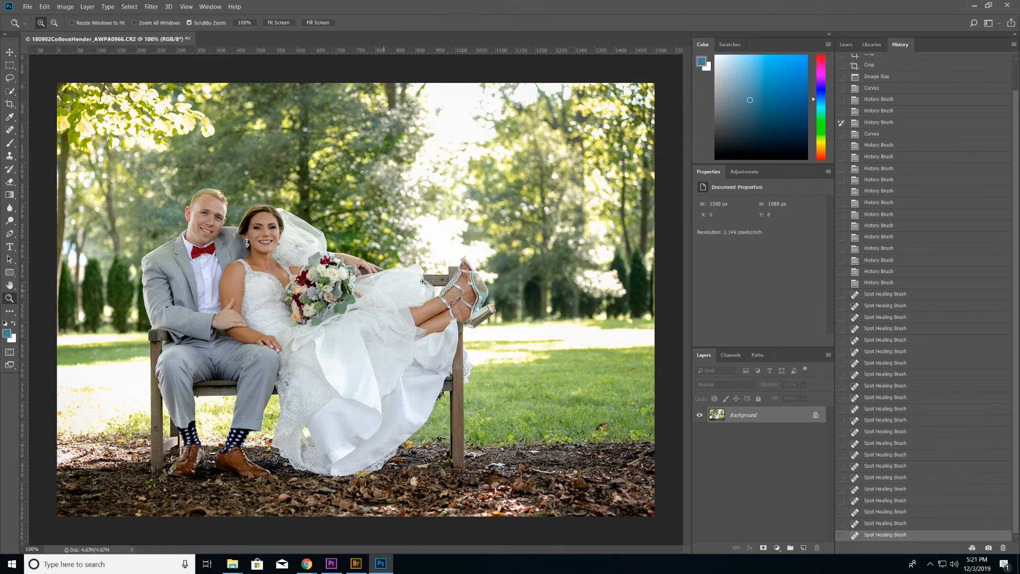
pyautogui.moveTo(431, 273); pyautogui.dragTo(514, 349)
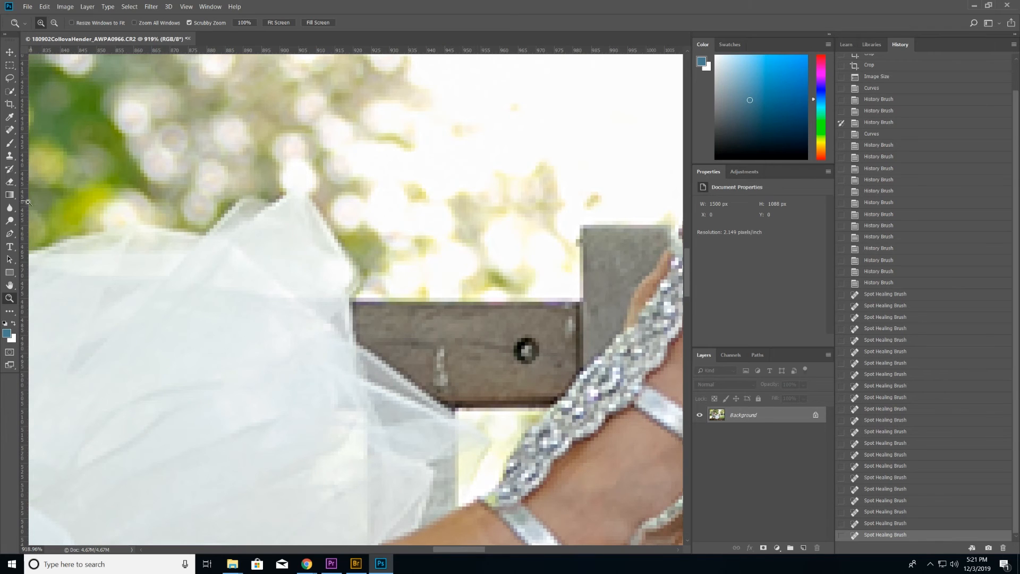
pyautogui.click(9, 156)
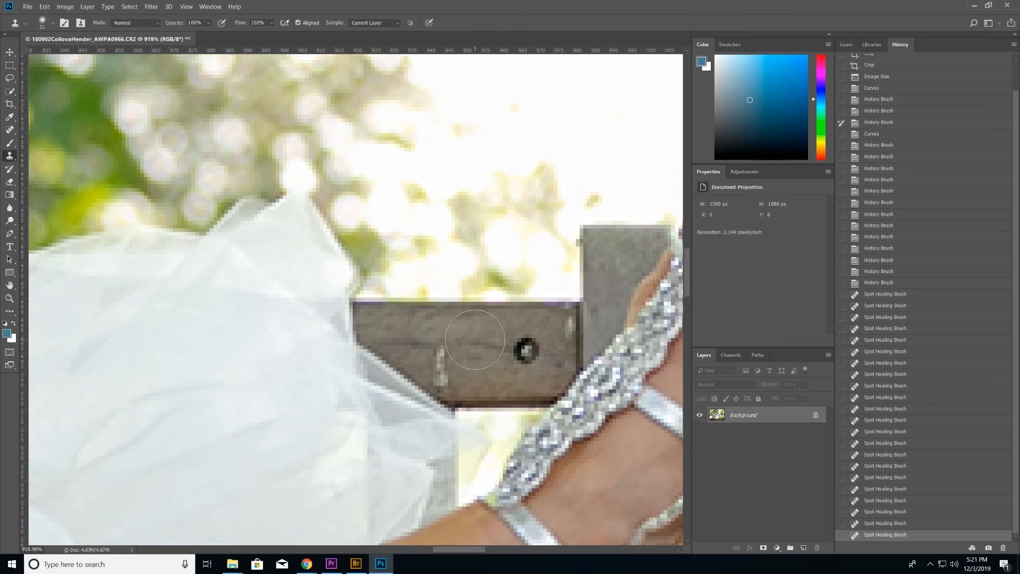
pyautogui.click(52, 23)
pyautogui.moveTo(64, 55); pyautogui.dragTo(61, 55)
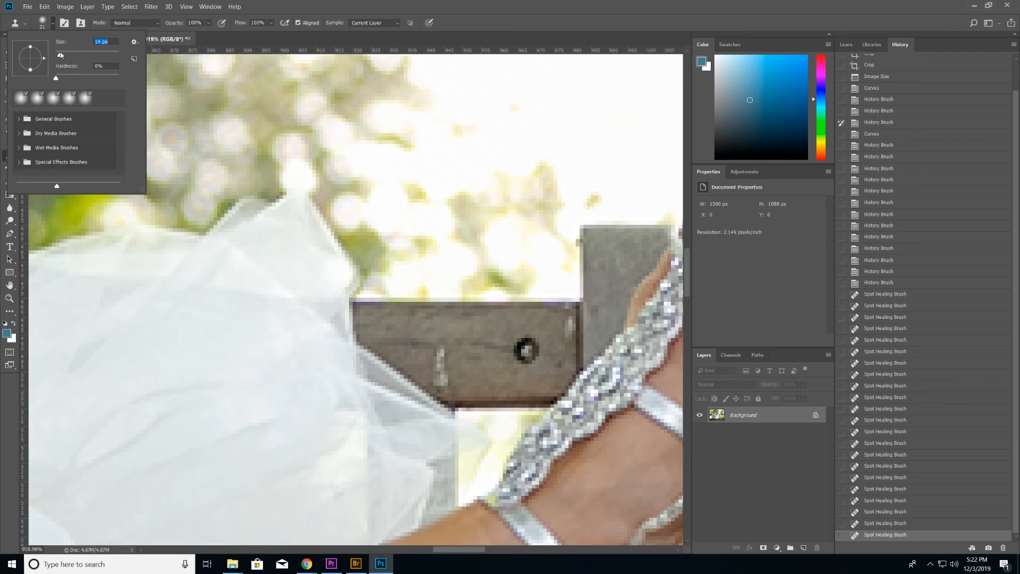
pyautogui.moveTo(60, 55); pyautogui.dragTo(59, 55)
# Try to clone nearby wood over the white scratch on the bench rail and undo the stroke.
pyautogui.click(472, 353)
pyautogui.click(446, 364)
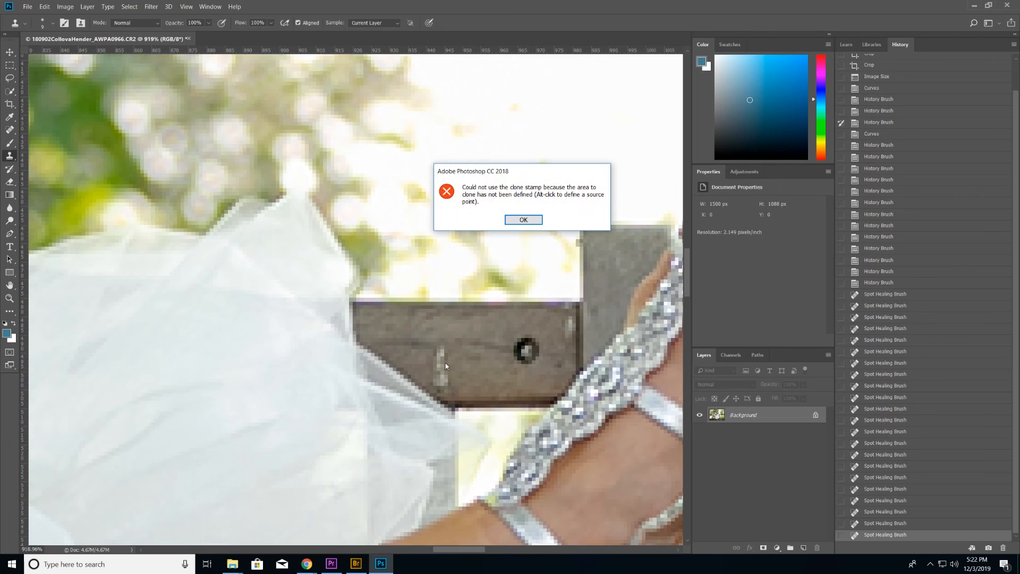
pyautogui.click(523, 220)
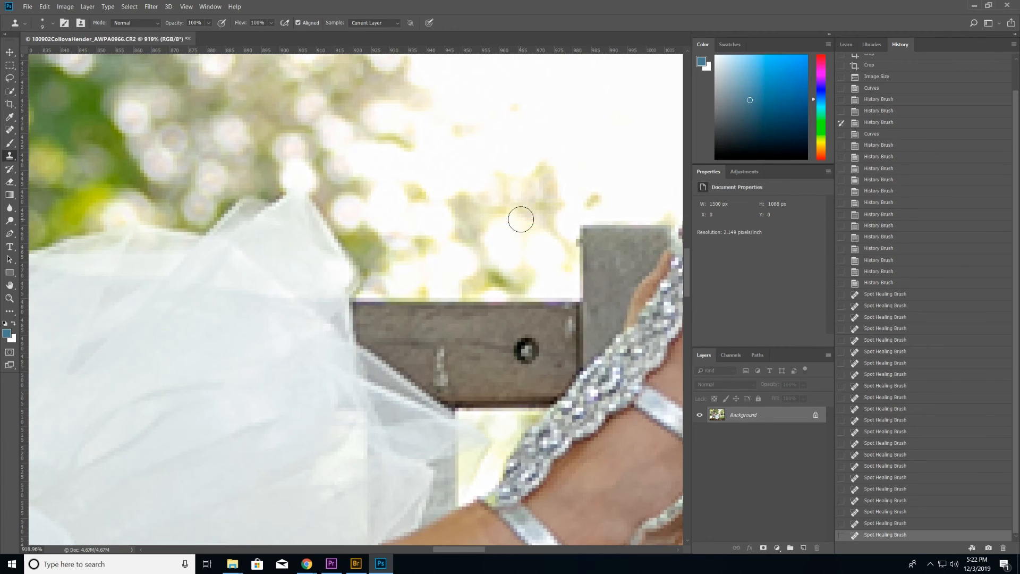
pyautogui.keyDown('alt'); pyautogui.click(481, 354); pyautogui.keyUp('alt')
pyautogui.moveTo(446, 352); pyautogui.dragTo(448, 384)
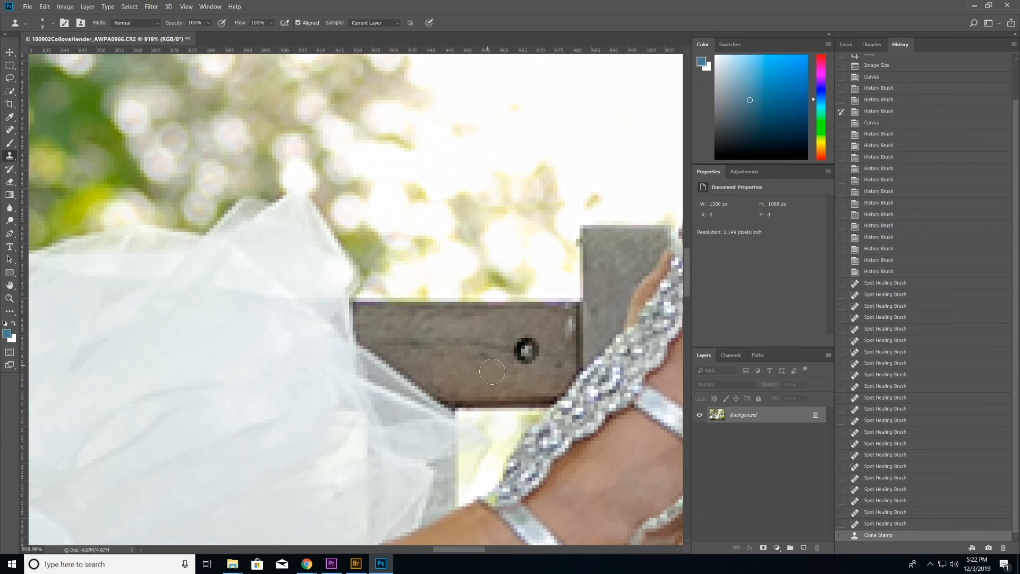
pyautogui.hotkey('ctrl', 'z')
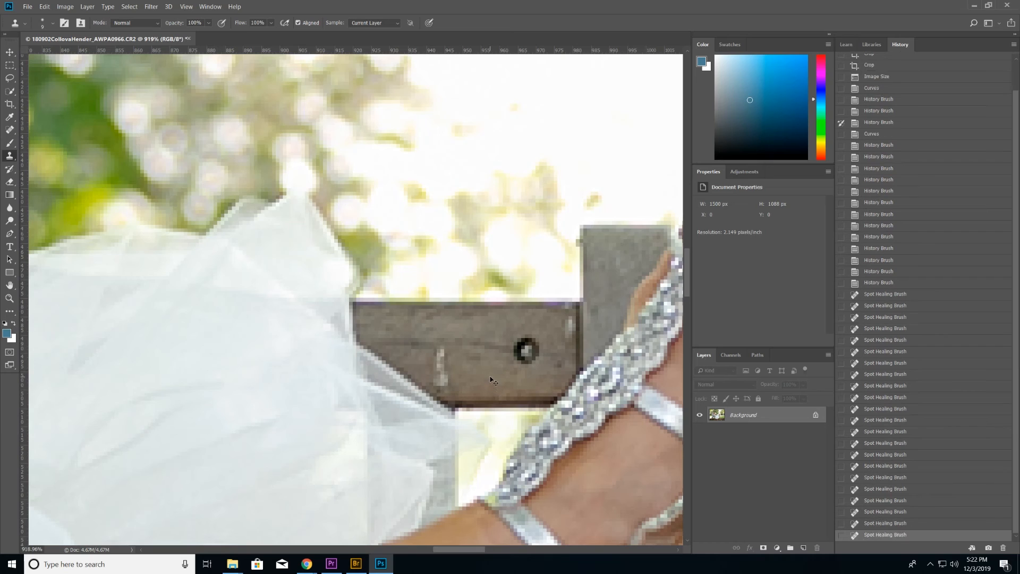
# Sample clean wood beside the white scratch on the bench rail and clone it over the scratch.
pyautogui.keyDown('alt'); pyautogui.click(478, 353); pyautogui.keyUp('alt')
pyautogui.moveTo(441, 354); pyautogui.dragTo(446, 385)
# Try cloning over the rail's bolt hole and the edge of the tulle, and revert to the first Clone Stamp history state.
pyautogui.moveTo(523, 348); pyautogui.dragTo(534, 352)
pyautogui.moveTo(332, 305)
pyautogui.mouseDown()
pyautogui.moveTo(429, 389)
pyautogui.moveTo(391, 394)
pyautogui.mouseUp()
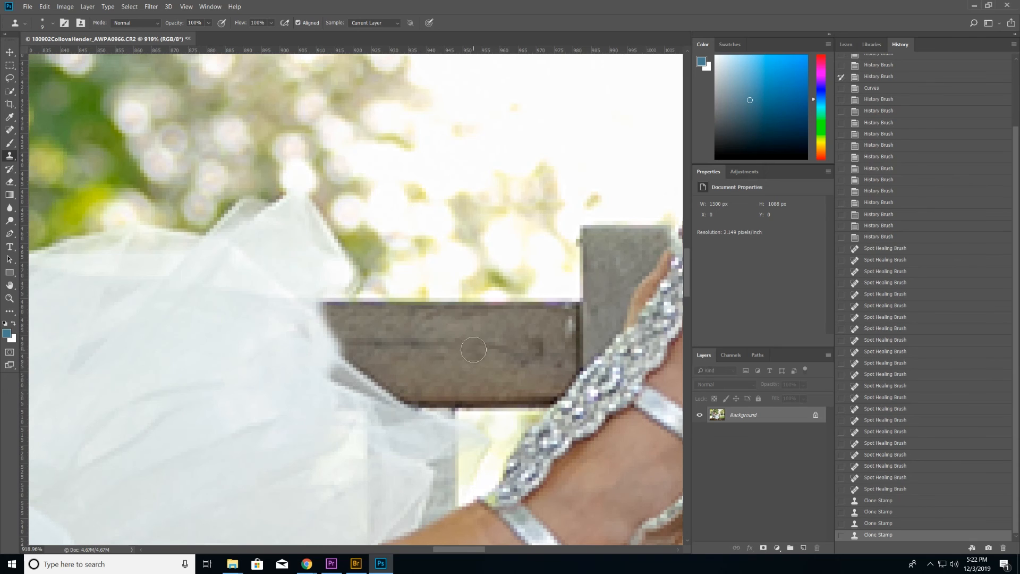
pyautogui.press('super')
pyautogui.click(310, 251)
pyautogui.click(396, 303)
pyautogui.keyDown('alt'); pyautogui.click(453, 350); pyautogui.keyUp('alt')
pyautogui.moveTo(618, 450); pyautogui.dragTo(616, 458)
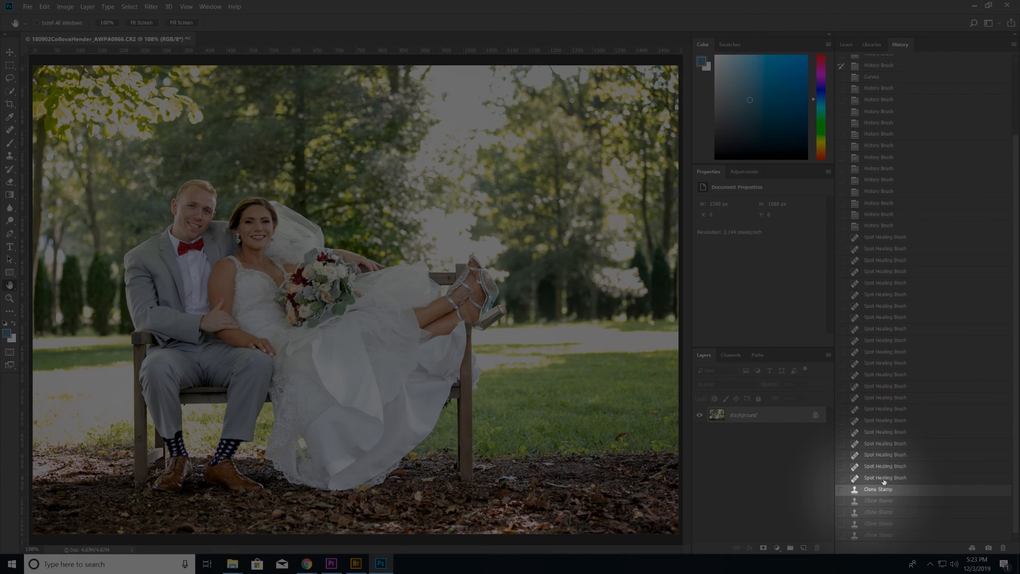
pyautogui.click(884, 480)
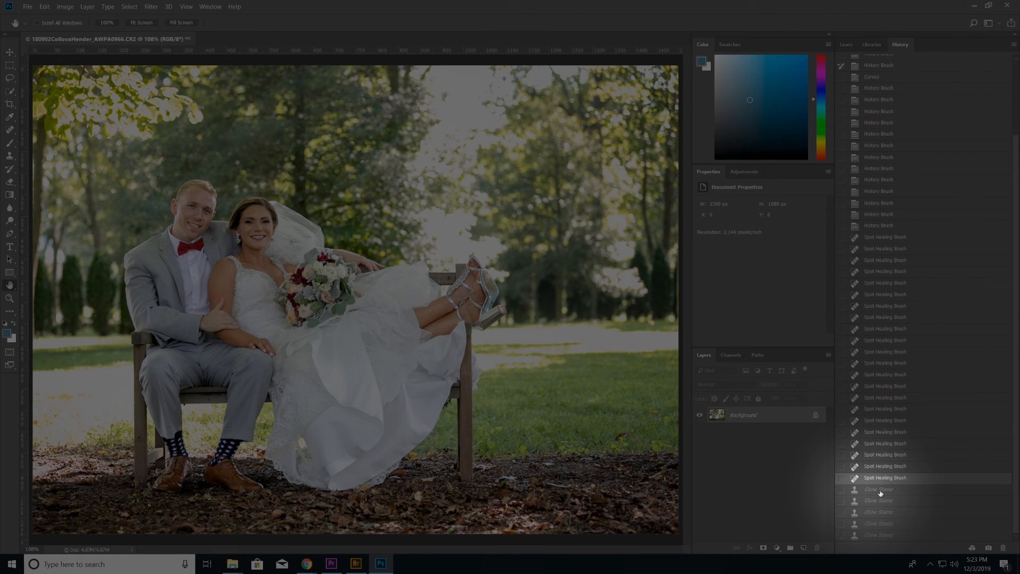
pyautogui.click(880, 492)
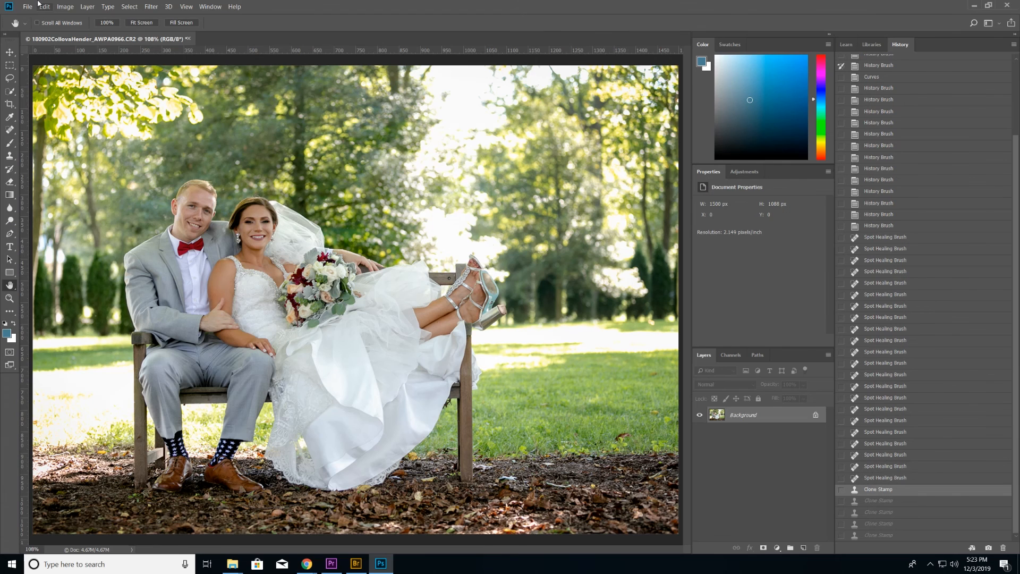
# Start saving the image under a new name and choose JPEG as the file type.
pyautogui.click(27, 6)
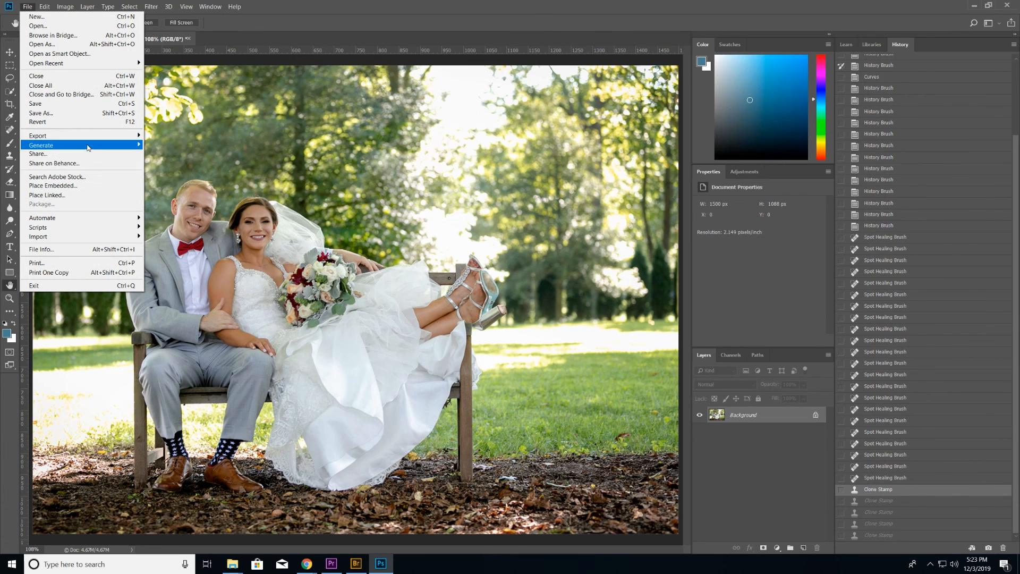
pyautogui.moveTo(88, 147)
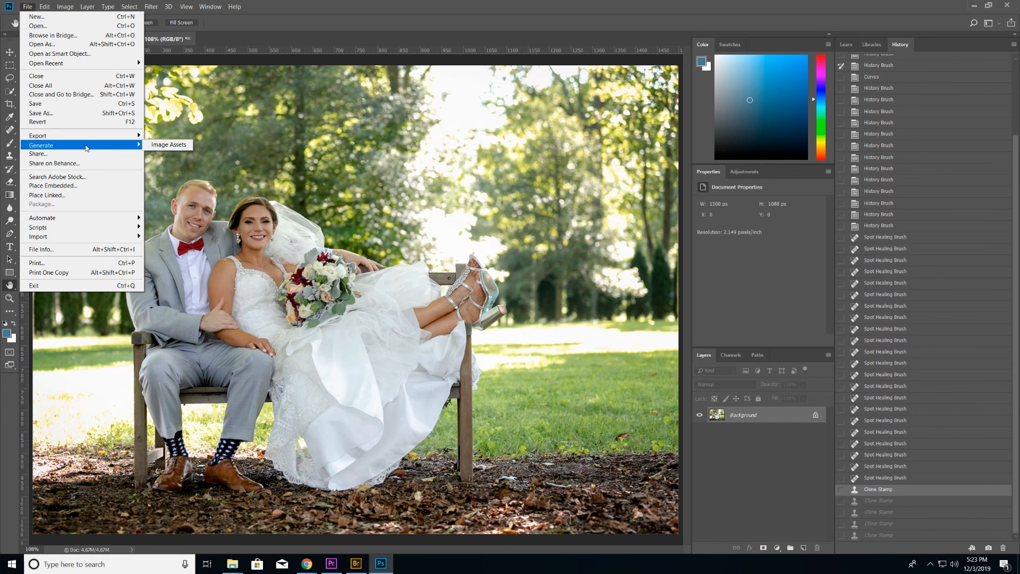
pyautogui.click(43, 113)
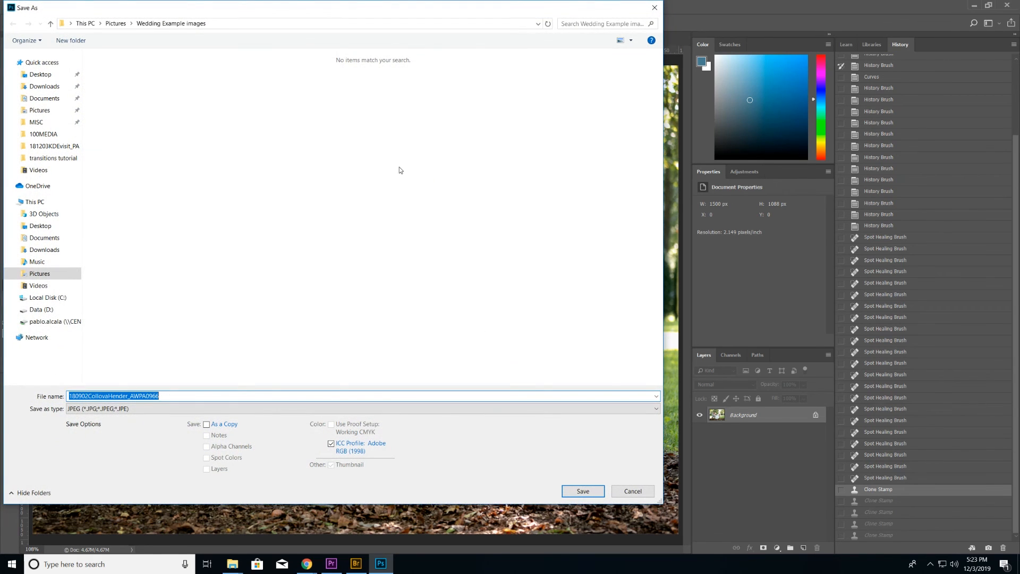
pyautogui.click(112, 409)
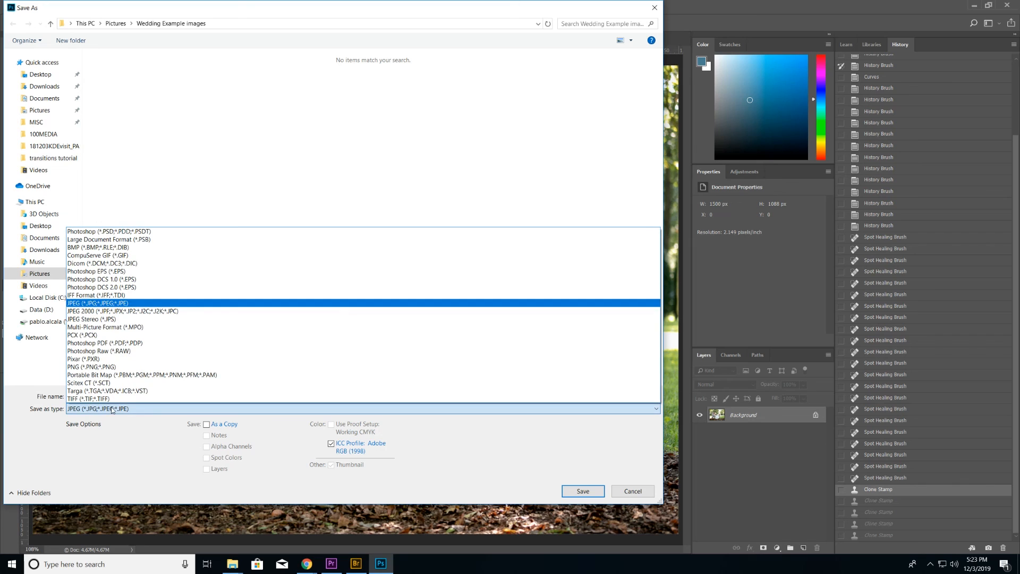
pyautogui.click(136, 304)
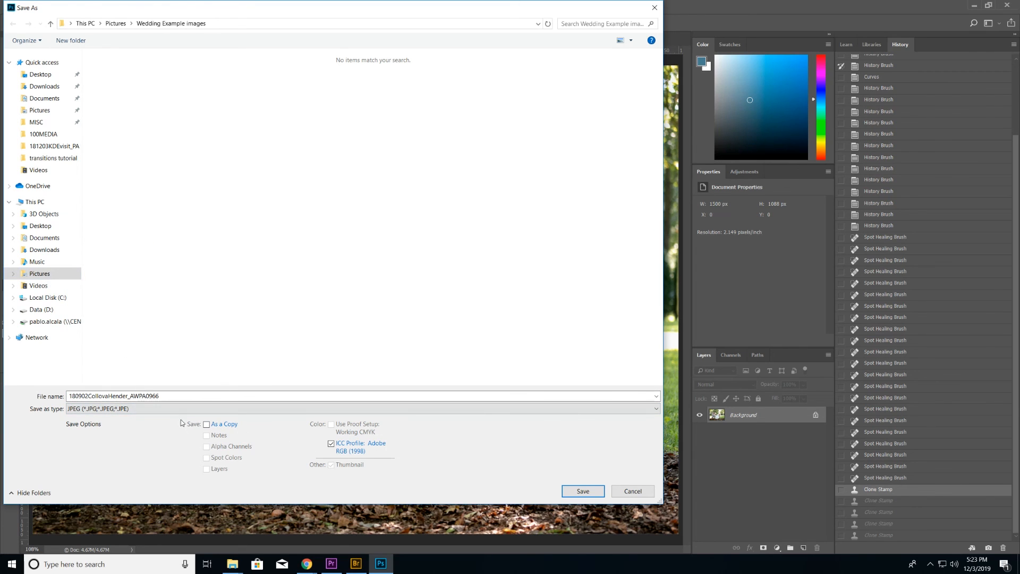
# Change the file name to 180902PRACTICEWRKFLW, keeping only the leading date of the original name.
pyautogui.doubleClick(145, 396)
pyautogui.moveTo(89, 396); pyautogui.dragTo(234, 387)
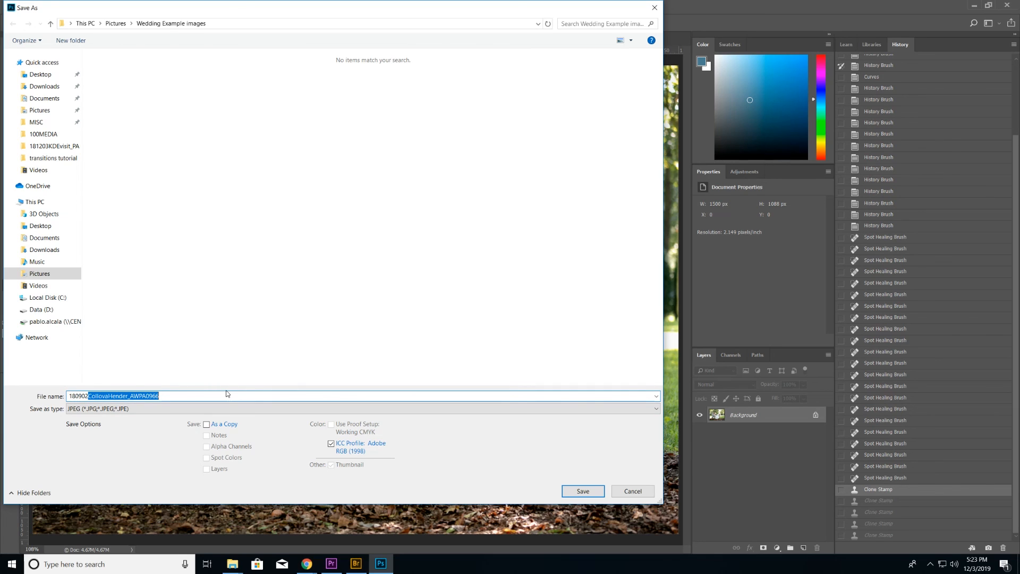
pyautogui.write('PRACTICE')
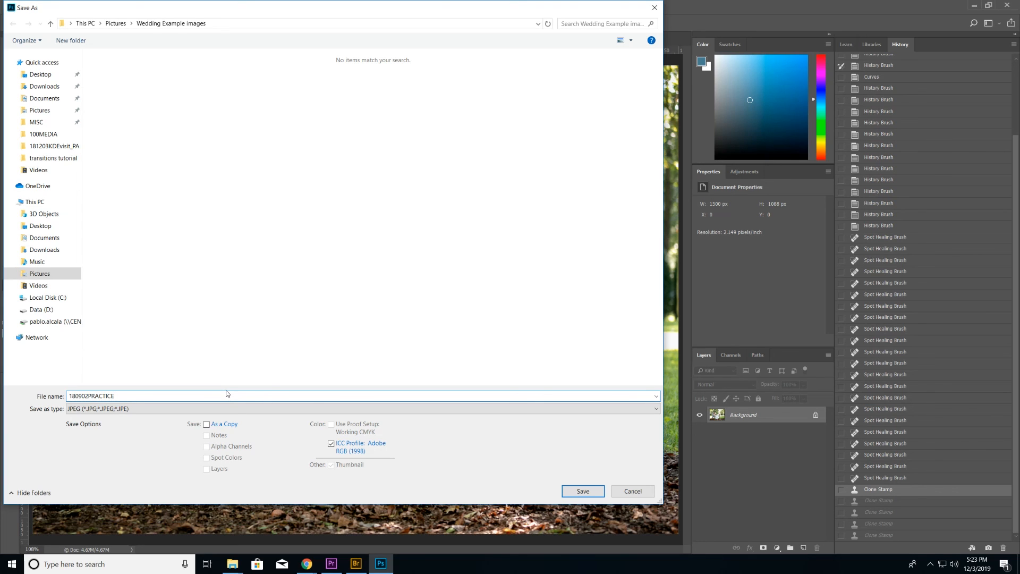
pyautogui.write('WORKFL')
# Save the file in the Pictures folder with the Maximum JPEG quality of 12 and Baseline Optimized format.
pyautogui.click(68, 271)
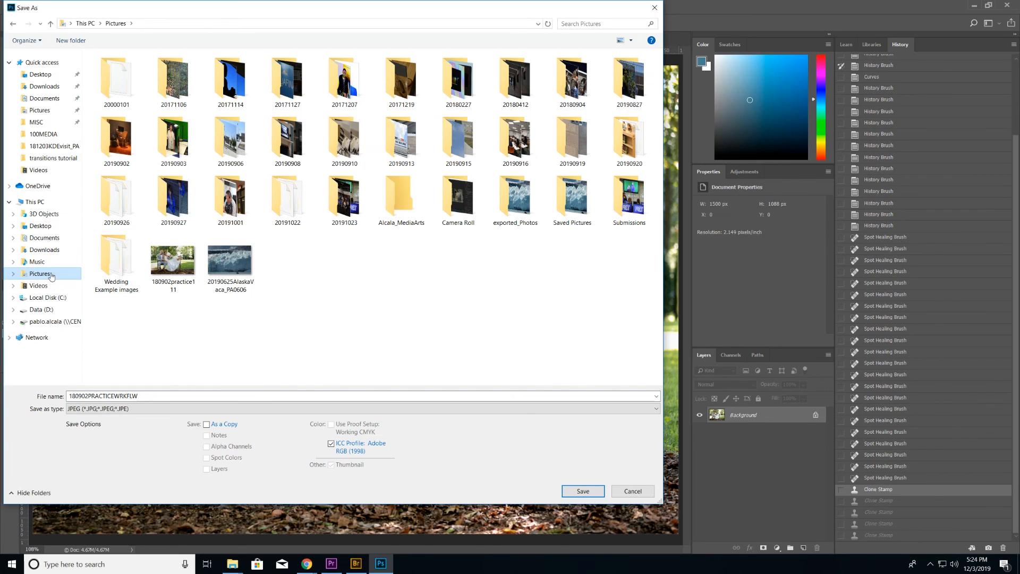
pyautogui.click(583, 491)
pyautogui.click(555, 143)
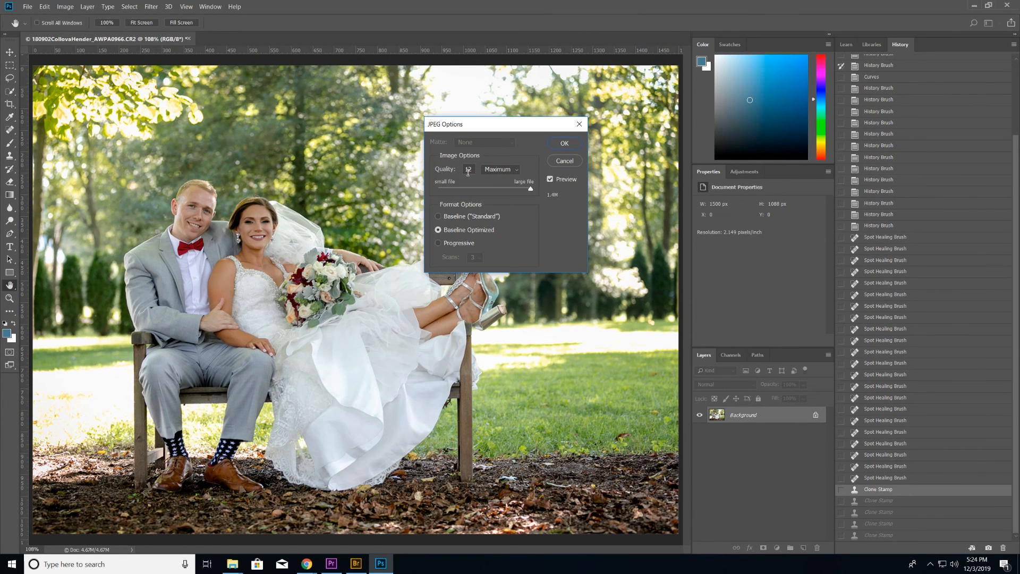